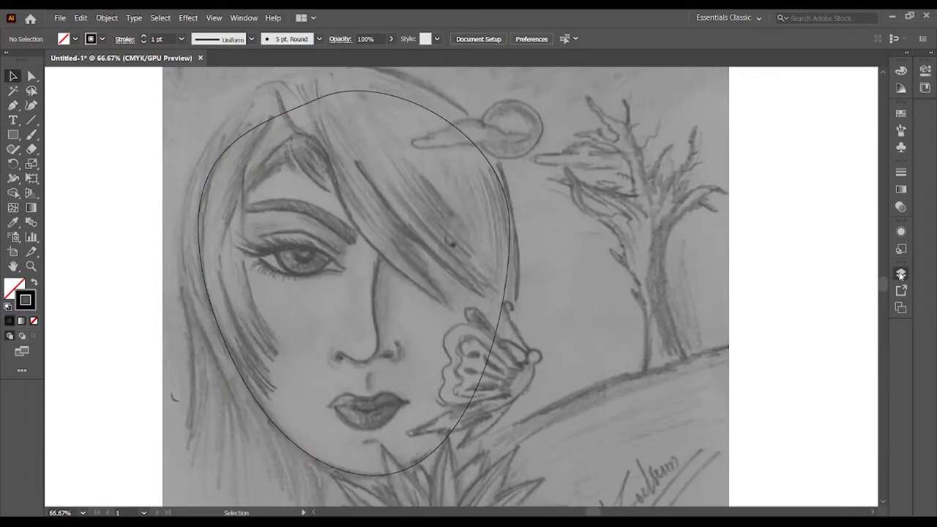
Step: Scroll the canvas while pen-tracing the face outline as one closed path over the sketch
scroll(270, 375, down, 2)
Step: Pen-trace the pointed fringe strands across the forehead over the sketch
drag(259, 166, 302, 82)
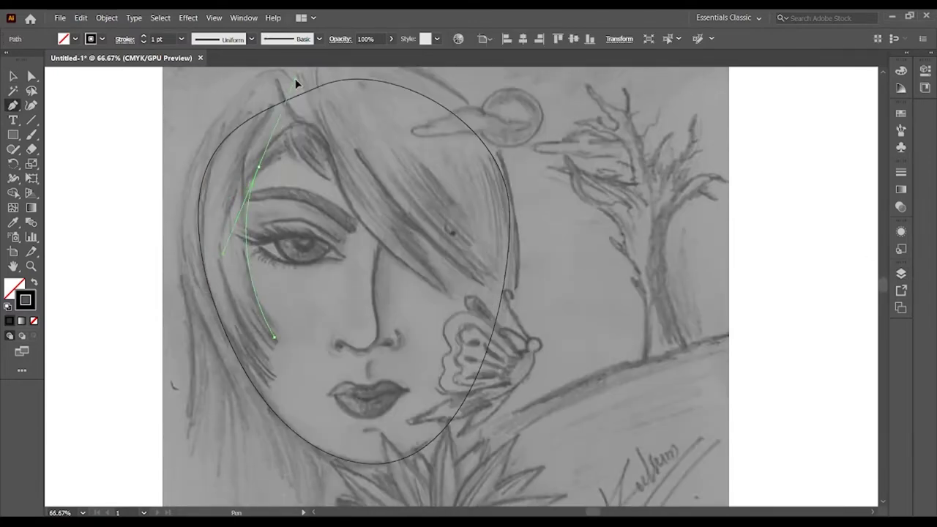
click(327, 144)
drag(583, 392, 385, 224)
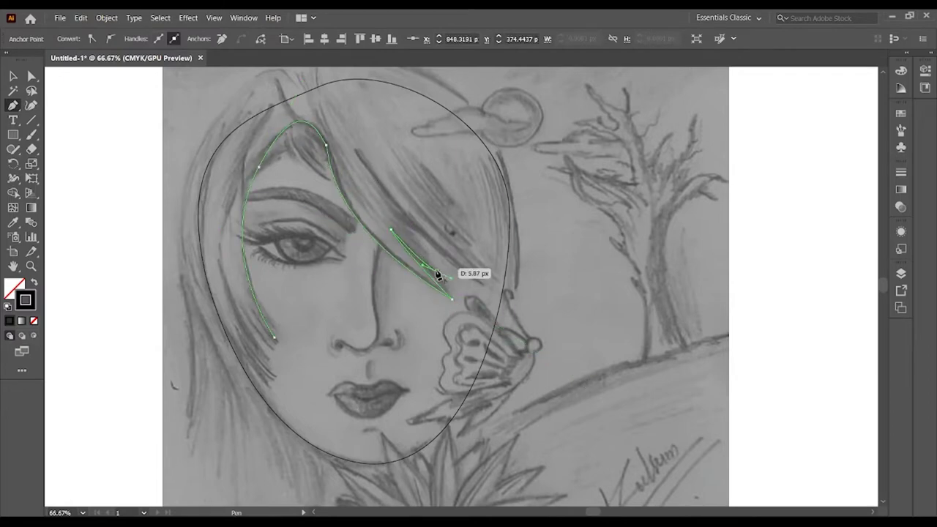
drag(354, 154, 527, 325)
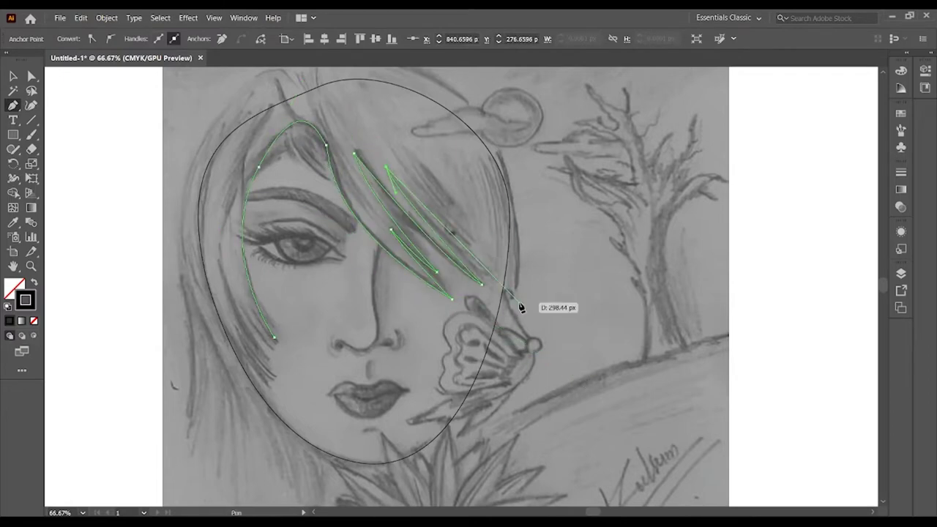
drag(487, 281, 501, 300)
drag(408, 152, 397, 132)
mouse_move(511, 283)
mouse_down()
mouse_move(518, 285)
mouse_move(476, 147)
mouse_move(456, 134)
mouse_up()
mouse_move(497, 265)
mouse_down()
mouse_move(511, 273)
mouse_move(511, 336)
mouse_up()
ctrl+click(479, 137)
click(489, 157)
Step: Trace the outer hair outline and the left-side strands, then deselect the hair paths
scroll(512, 339, up, 3)
mouse_move(356, 132)
mouse_down()
mouse_move(191, 86)
mouse_move(153, 121)
mouse_up()
scroll(350, 119, down, 1)
scroll(151, 386, down, 3)
drag(274, 350, 278, 361)
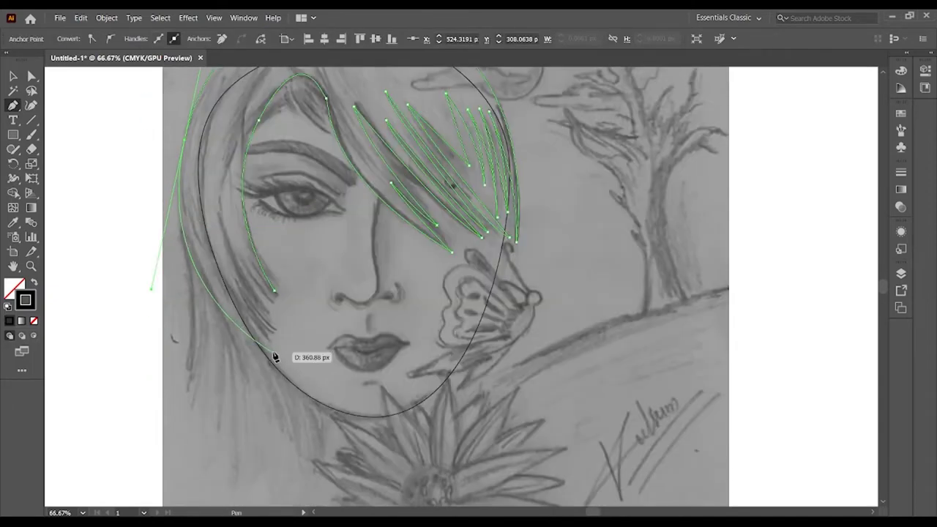
ctrl+click(301, 350)
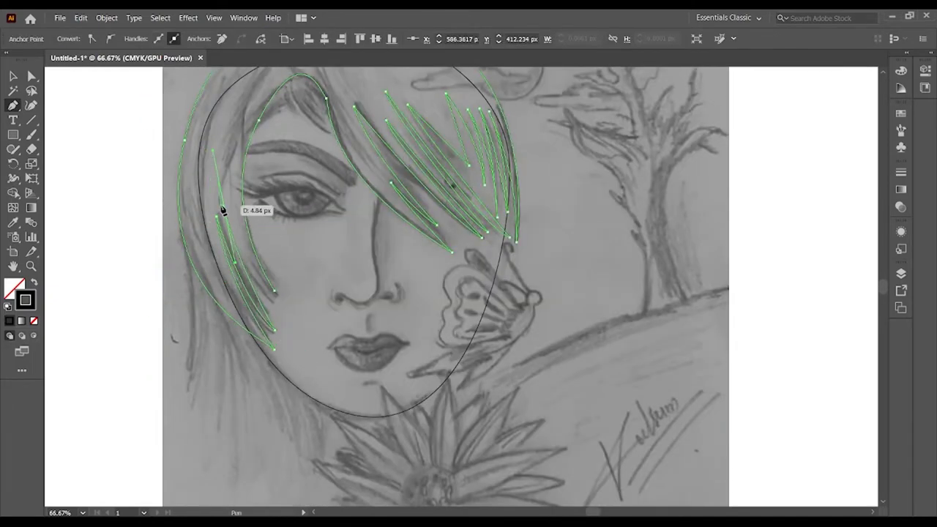
ctrl+click(229, 186)
ctrl+click(298, 309)
scroll(815, 344, up, 2)
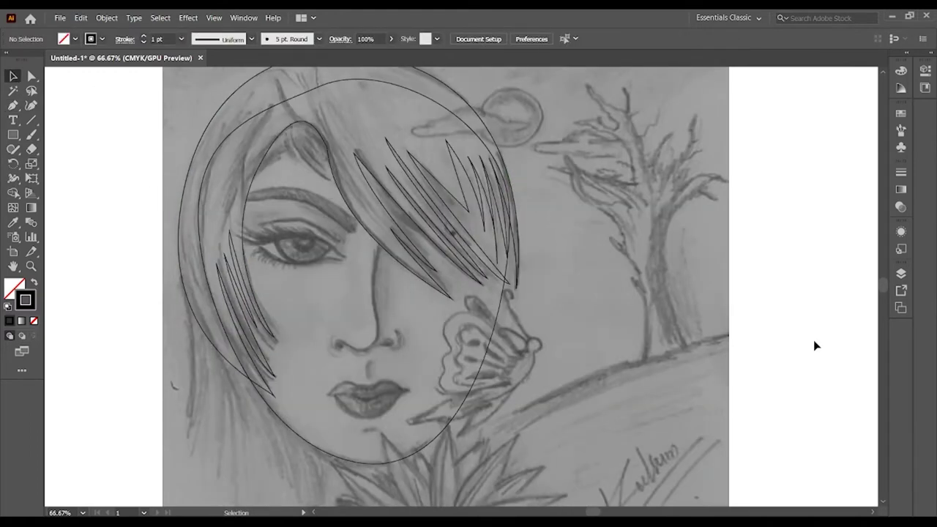
scroll(835, 339, up, 1)
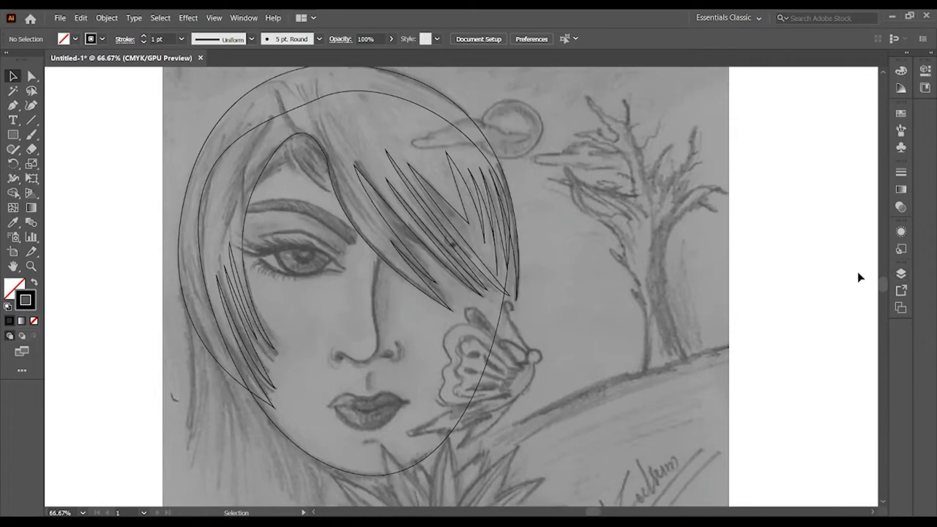
Step: Zoom in on the lips and pen-trace the upper edge of the lip outline
key(ctrl+plus)
key(ctrl+plus)
scroll(419, 301, left, 5)
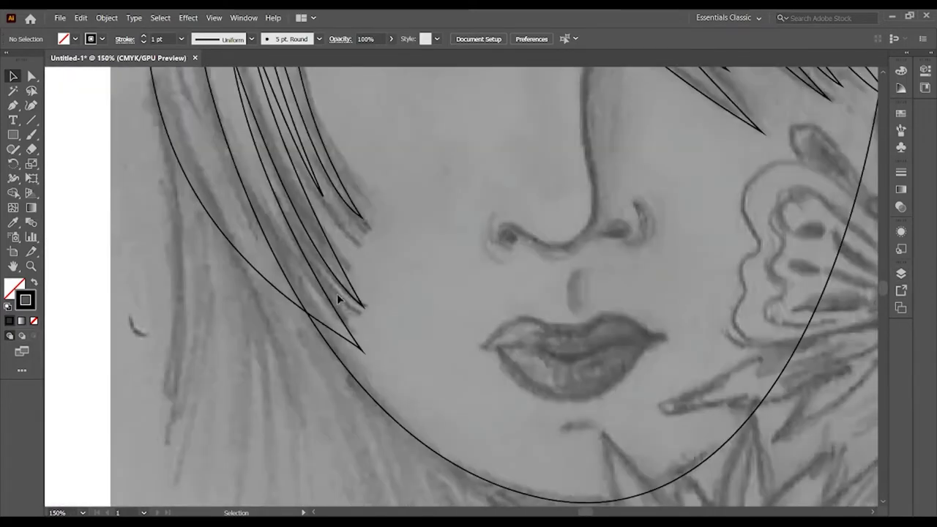
click(478, 346)
ctrl+click(528, 369)
key(ctrl+plus)
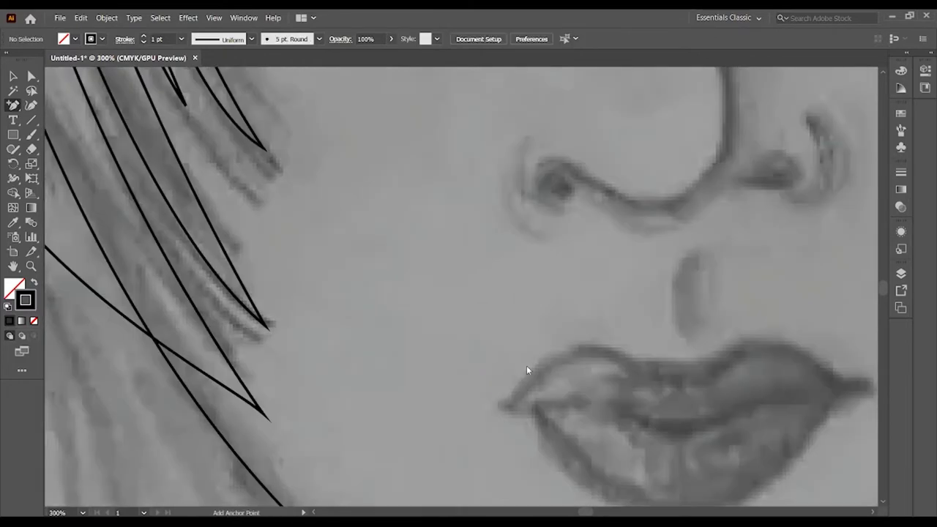
drag(563, 352, 607, 343)
click(634, 359)
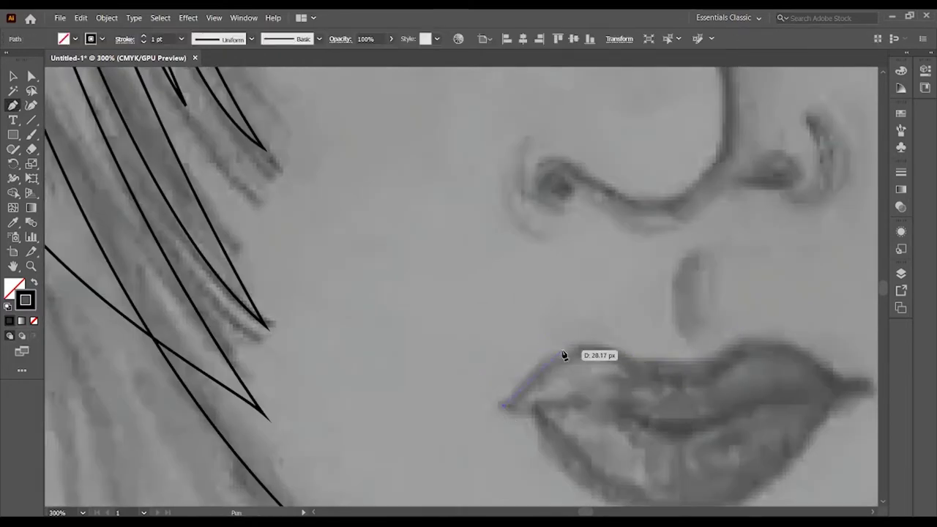
drag(733, 349, 722, 330)
Step: Continue the lip outline around the sharp right corner and lower lip, closing the path
scroll(827, 412, right, 1)
drag(778, 364, 813, 399)
click(828, 385)
scroll(829, 385, down, 1)
drag(751, 416, 698, 500)
drag(496, 391, 439, 297)
click(496, 391)
click(462, 358)
key(v)
scroll(590, 512, down, 1)
scroll(590, 513, right, 6)
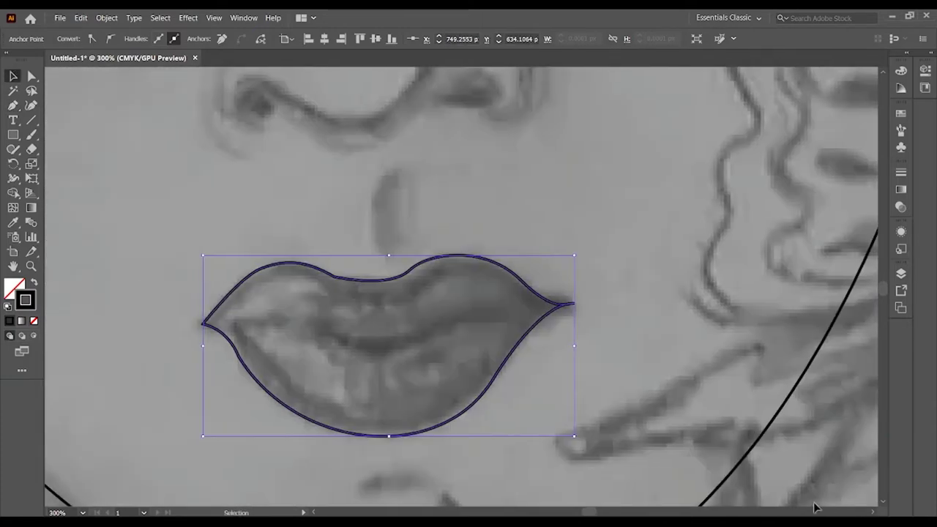
Step: Draw the lower-lip shape as a closed curved path
key(p)
click(235, 321)
drag(454, 392, 510, 355)
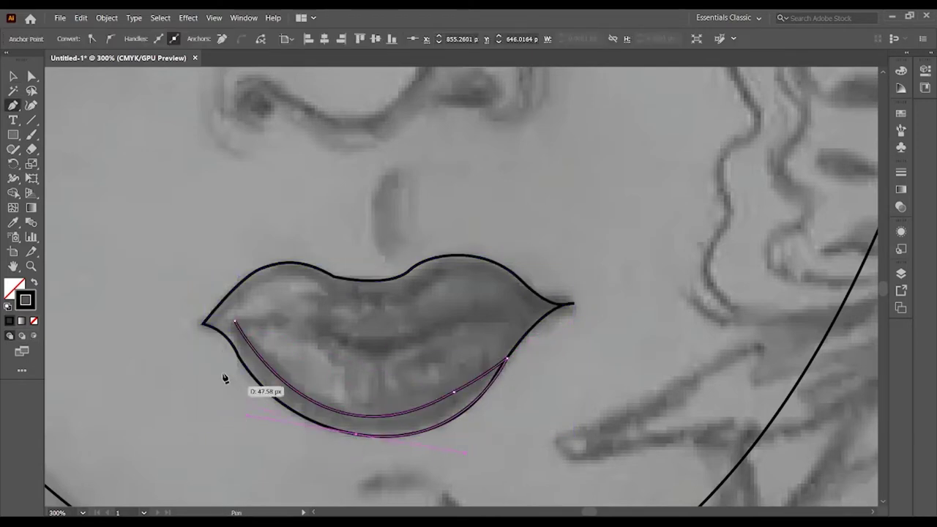
click(234, 321)
key(v)
click(412, 379)
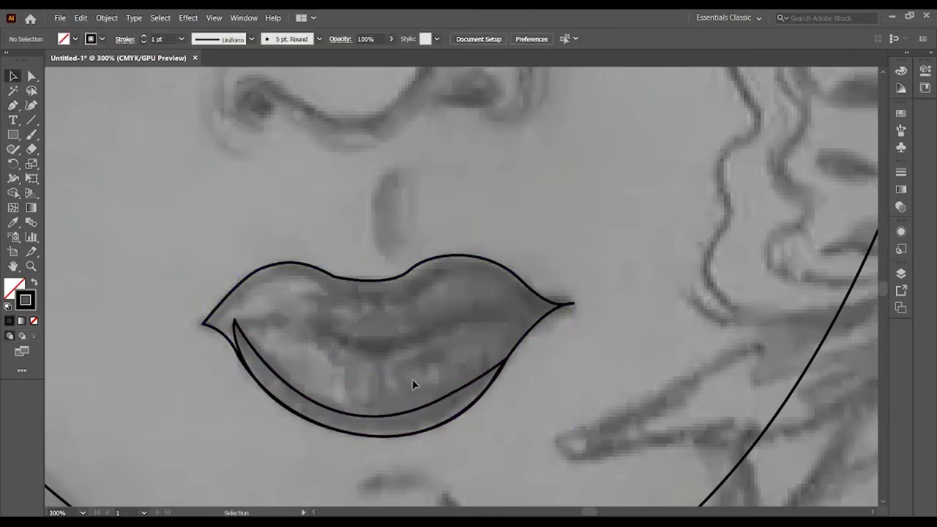
Step: Draw the curved mouth line between the lips, then deselect and zoom out to fit
click(219, 326)
drag(430, 332, 466, 296)
click(516, 323)
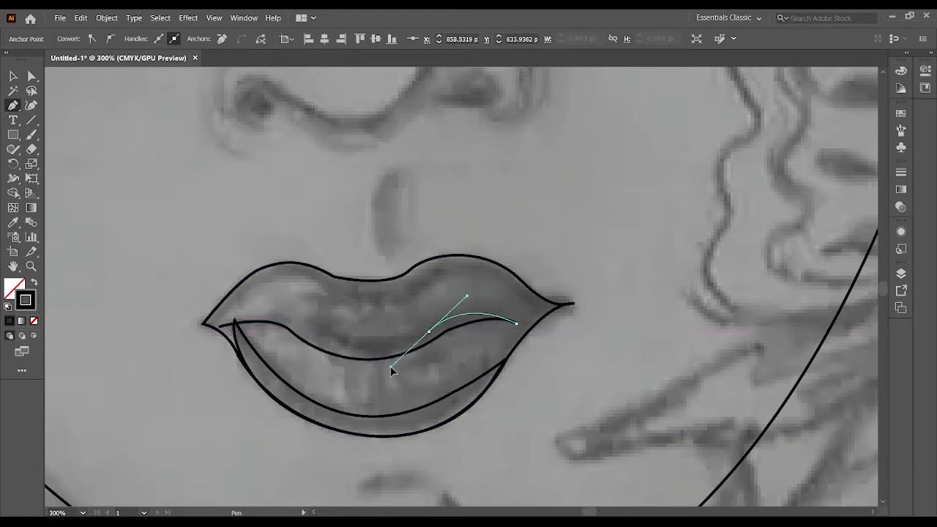
ctrl+click(371, 362)
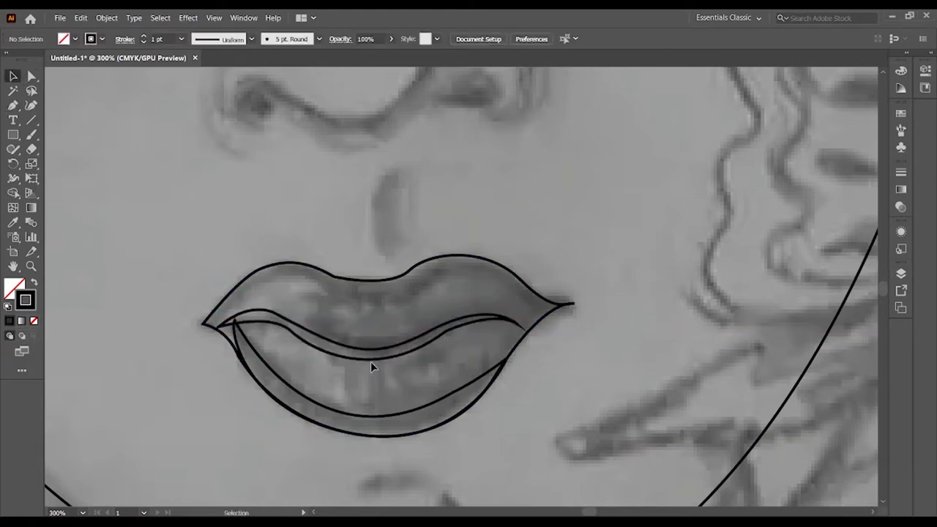
click(236, 325)
click(322, 338)
drag(419, 332, 485, 298)
click(519, 323)
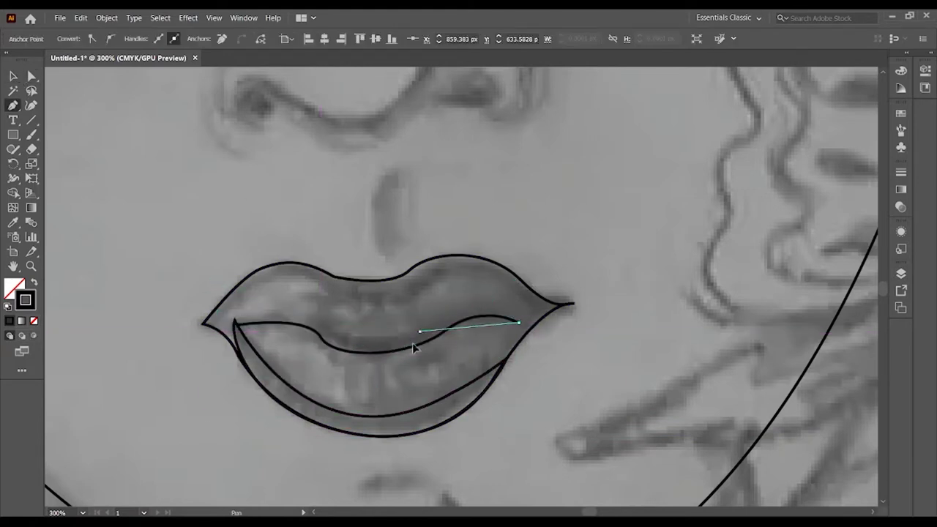
click(236, 324)
key(v)
key(ctrl+shift+a)
key(ctrl+0)
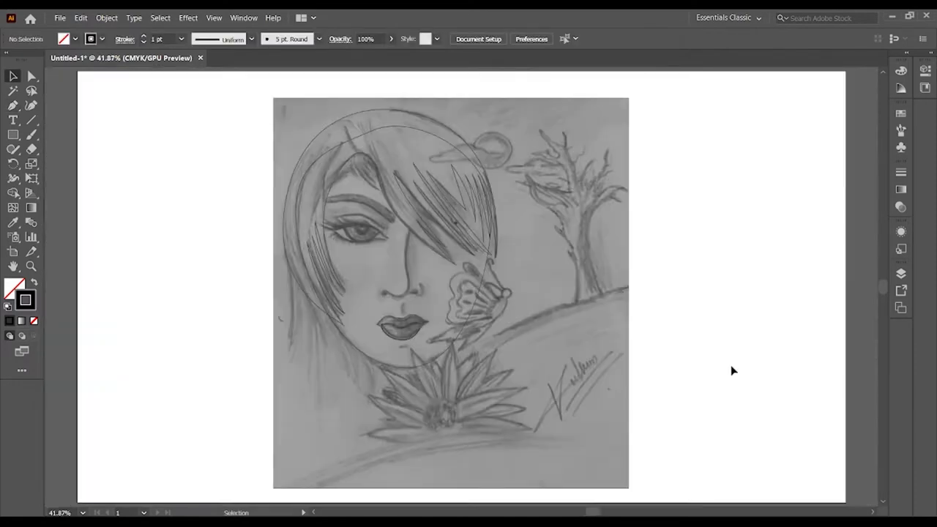
Step: Zoom to 200% on the lips and pen-draw the upper-lip shape, undoing a misplaced anchor
key(ctrl+equal)
key(ctrl+equal)
key(ctrl+equal)
drag(256, 372, 537, 359)
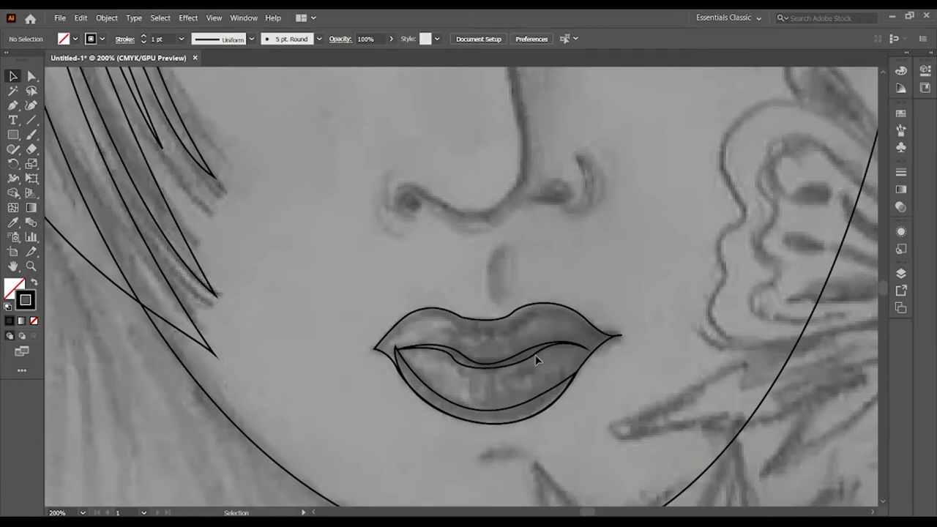
click(383, 347)
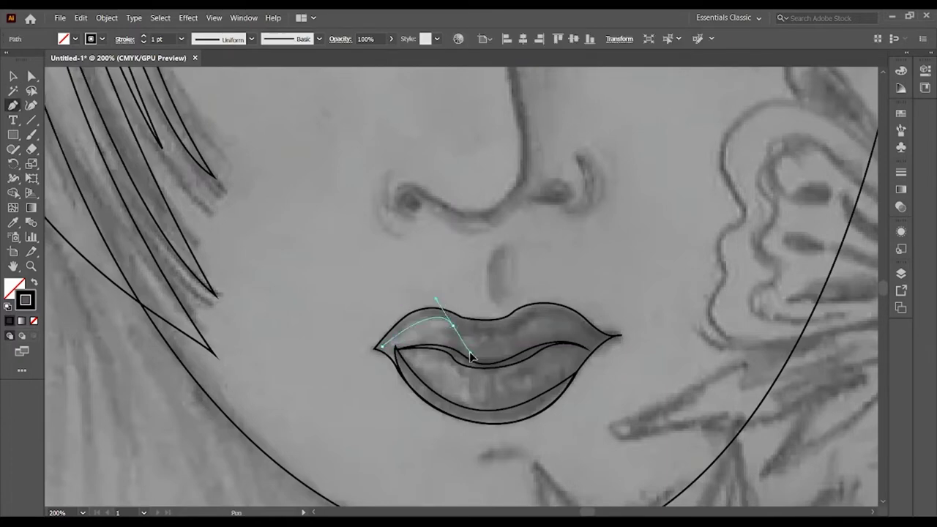
drag(452, 323, 430, 336)
click(509, 334)
drag(580, 325, 611, 362)
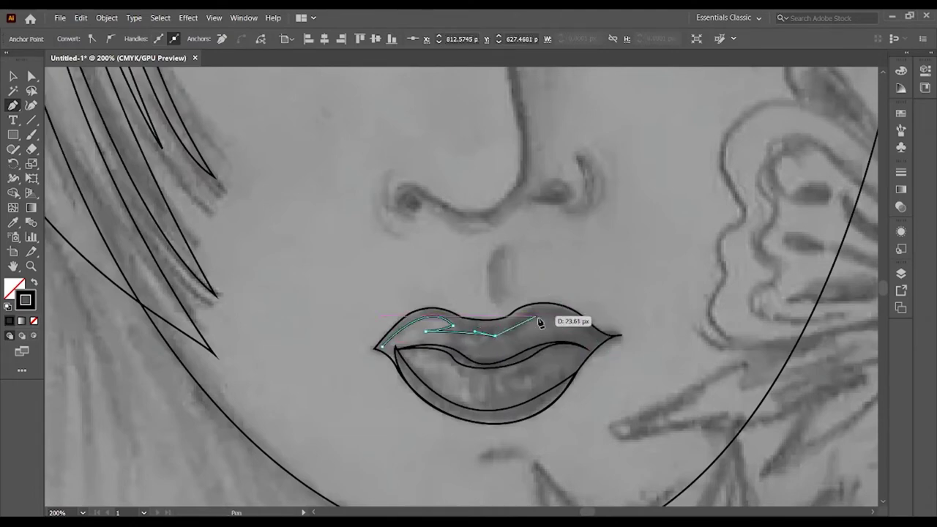
key(ctrl+z)
key(ctrl+z)
drag(436, 330, 456, 347)
Step: Finish and deselect the upper-lip shape, then reset the view to 100%
key(v)
click(299, 263)
scroll(299, 263, down, 2)
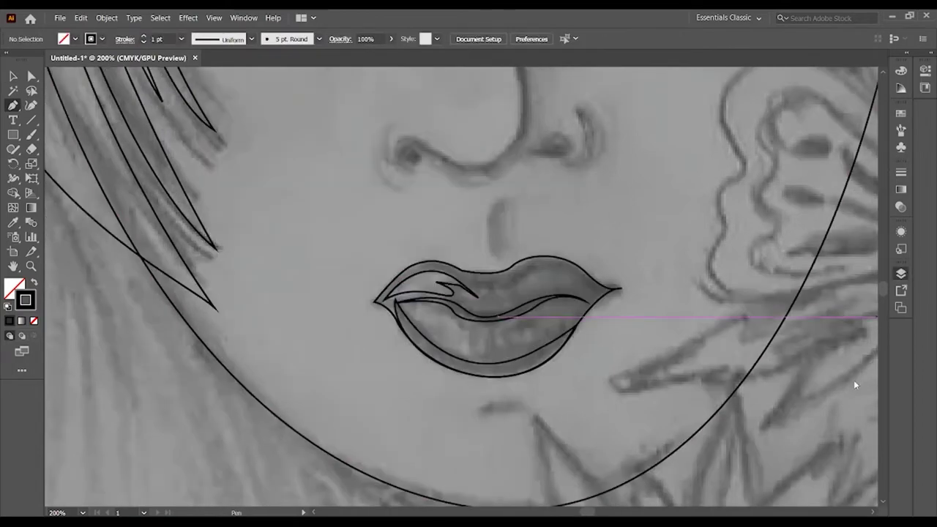
key(v)
key(ctrl+1)
key(ctrl+plus)
Step: Pen-trace the nose bridge from below the fringe down to the nostril curve
click(485, 135)
drag(485, 308, 511, 369)
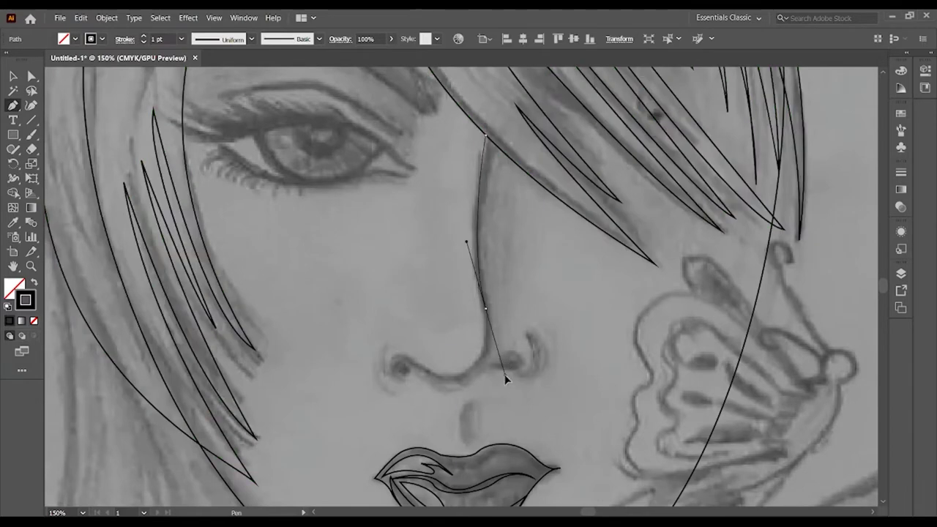
click(485, 138)
click(484, 317)
scroll(485, 325, up, 1)
drag(434, 382, 400, 396)
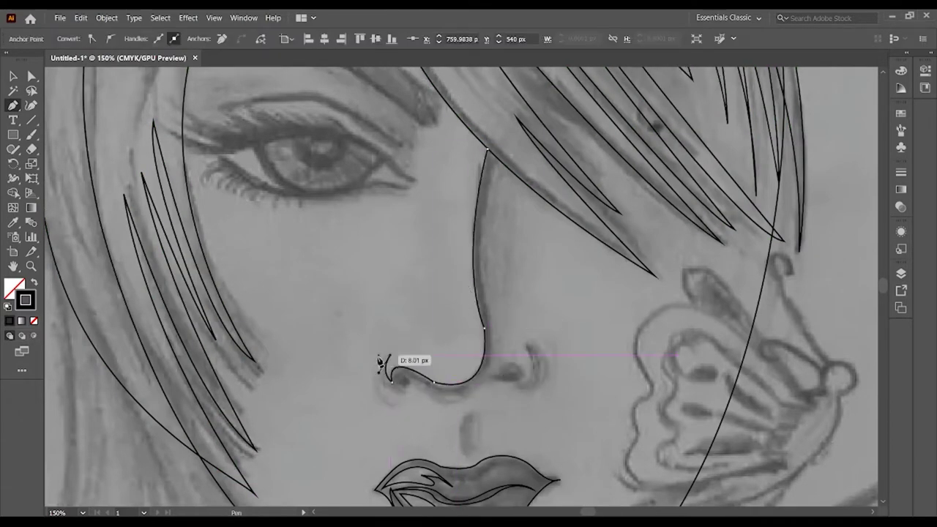
drag(402, 412, 397, 393)
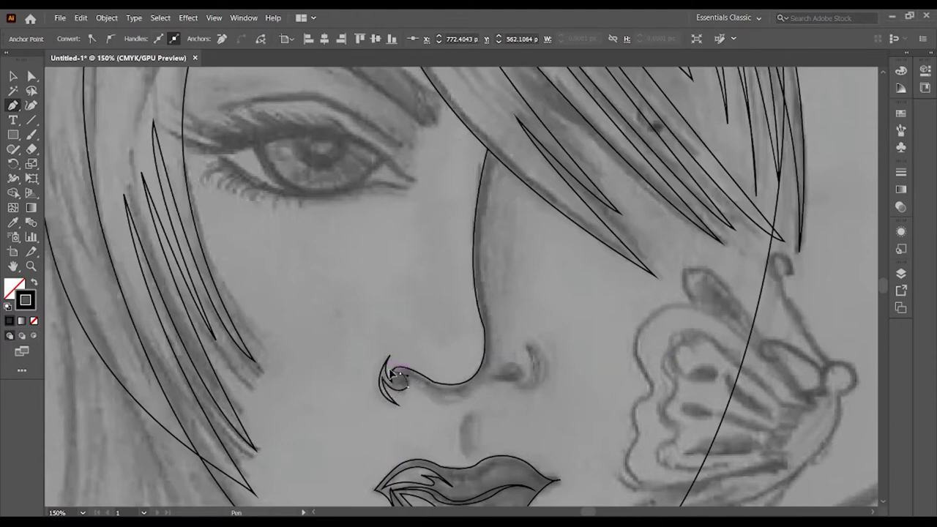
mouse_move(511, 384)
mouse_down()
mouse_move(464, 400)
mouse_move(393, 335)
mouse_move(494, 312)
mouse_up()
Step: Close the nose shape at the top and start the right-nostril line
mouse_move(488, 151)
mouse_down()
mouse_move(497, 161)
mouse_move(490, 153)
mouse_up()
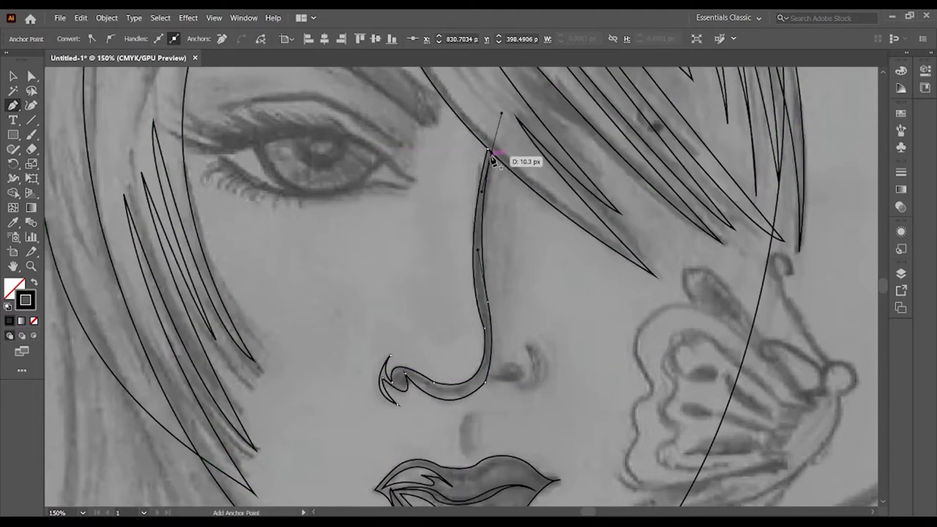
scroll(612, 295, down, 3)
ctrl+click(451, 312)
scroll(450, 312, up, 2)
click(520, 233)
mouse_move(538, 216)
mouse_down()
mouse_move(591, 227)
mouse_move(560, 254)
mouse_up()
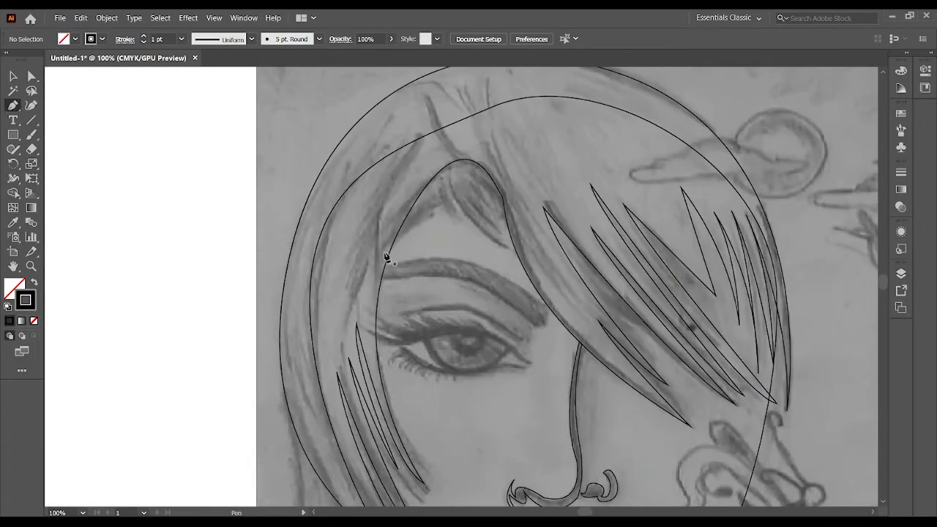
Step: Trace the curled forehead hair lock as a closed path over the sketch
click(384, 253)
click(442, 205)
drag(505, 254, 506, 241)
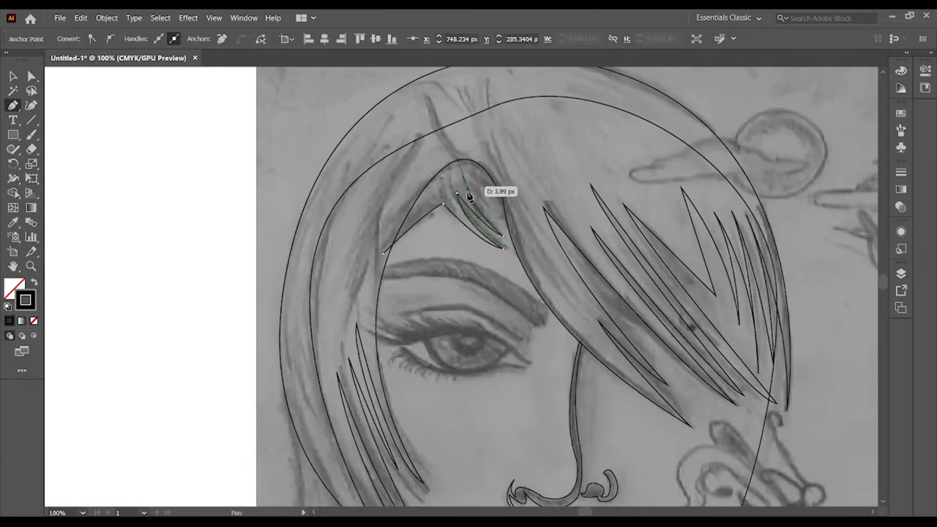
drag(470, 196, 470, 178)
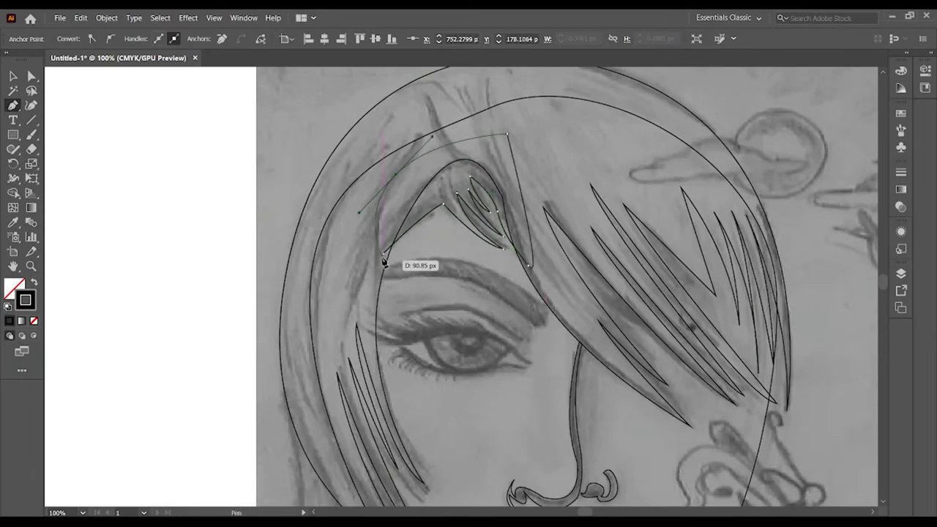
click(383, 252)
key(v)
Step: Zoom out to view the whole artboard, then zoom in on the eye area
scroll(833, 310, down, 2)
scroll(147, 178, up, 1)
scroll(544, 339, down, 4)
key(ctrl+0)
key(ctrl+1)
scroll(540, 388, up, 4)
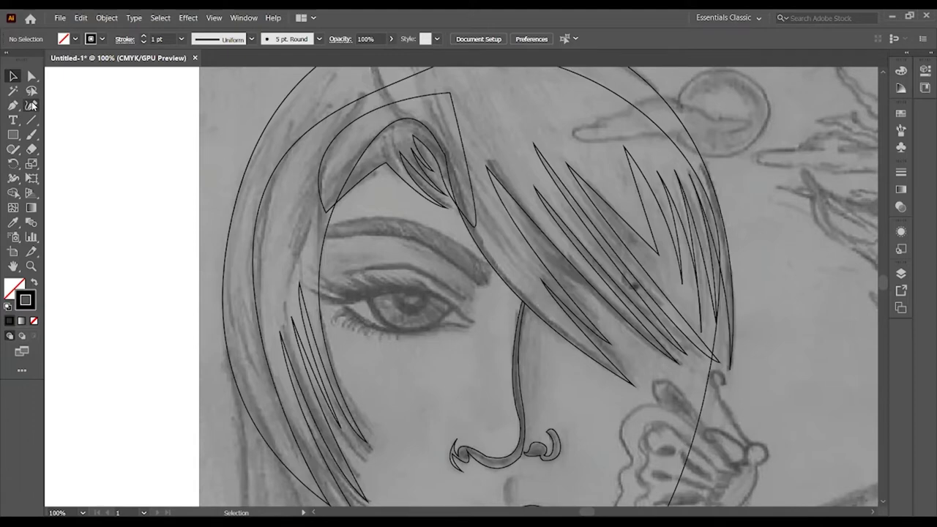
key(ctrl+plus)
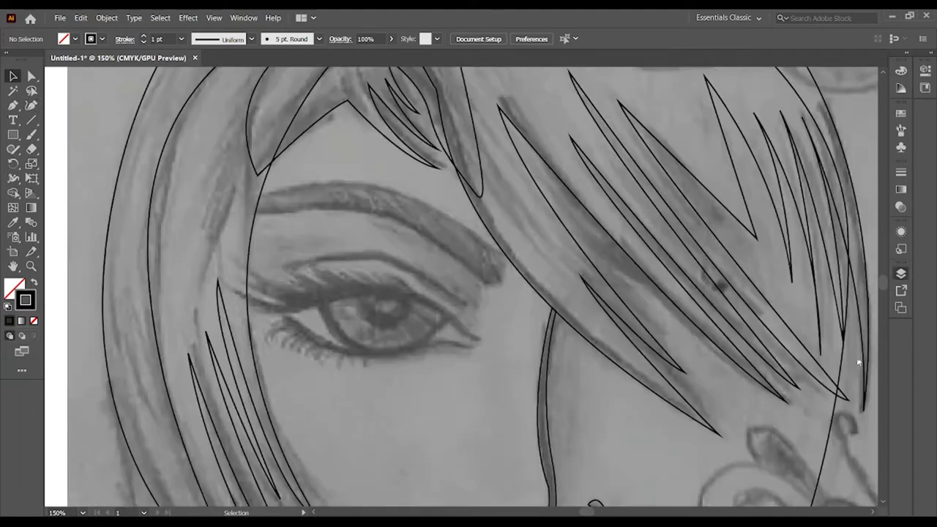
Step: Pen-trace the almond eye outline as a closed path
key(p)
click(471, 347)
click(286, 315)
drag(382, 293, 423, 298)
drag(476, 338, 495, 357)
click(471, 348)
key(v)
scroll(468, 352, up, 1)
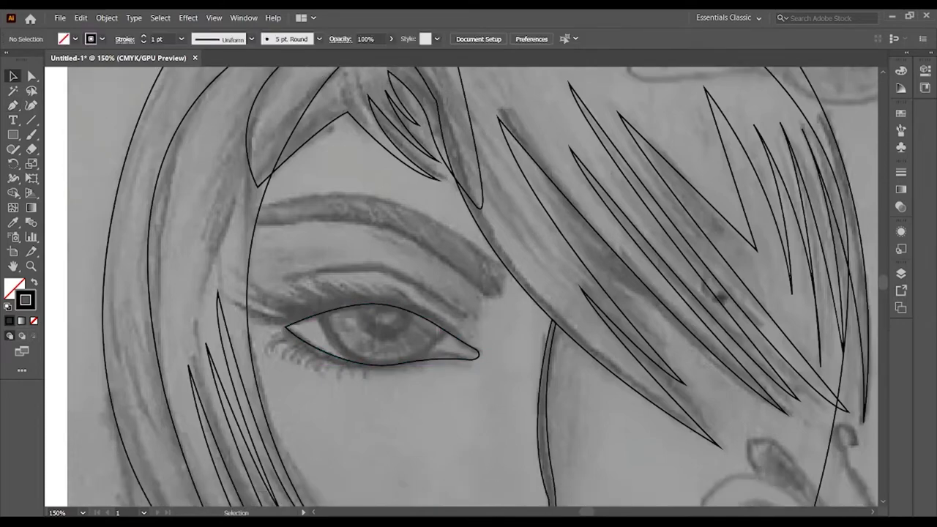
Step: Draw the spiky upper lash shape along the top of the eye and close it
click(285, 324)
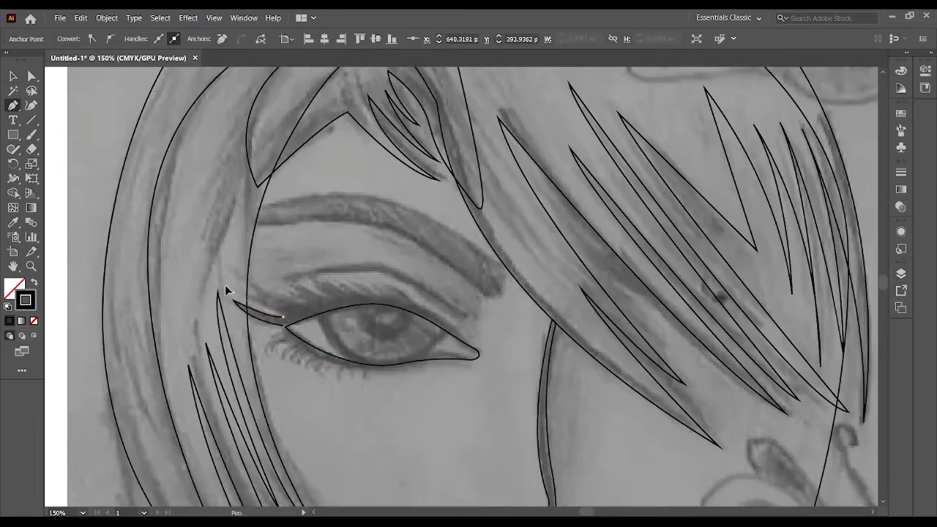
click(325, 296)
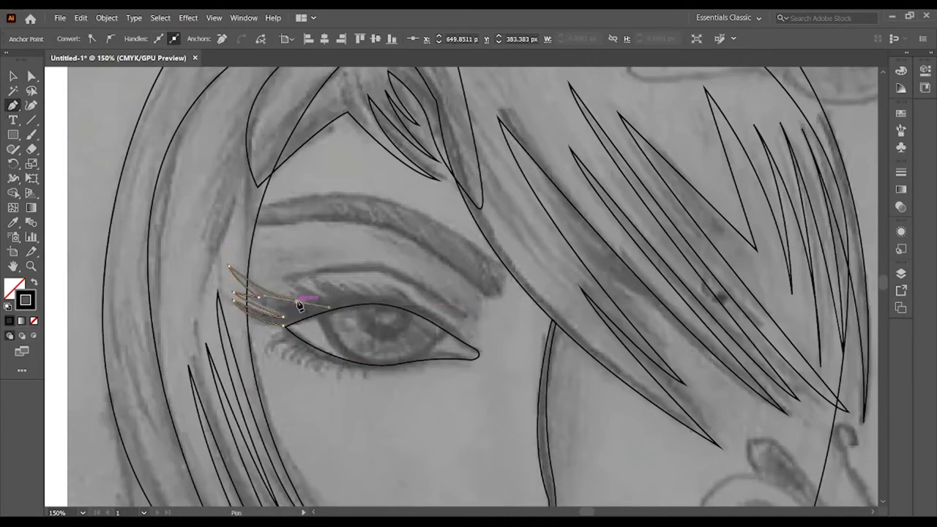
click(287, 287)
drag(341, 294, 331, 277)
click(363, 296)
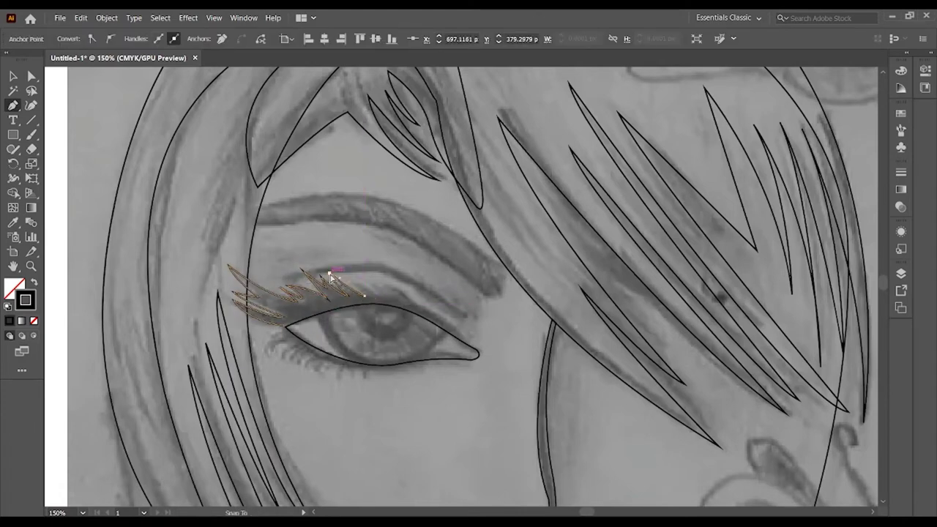
click(376, 294)
click(405, 293)
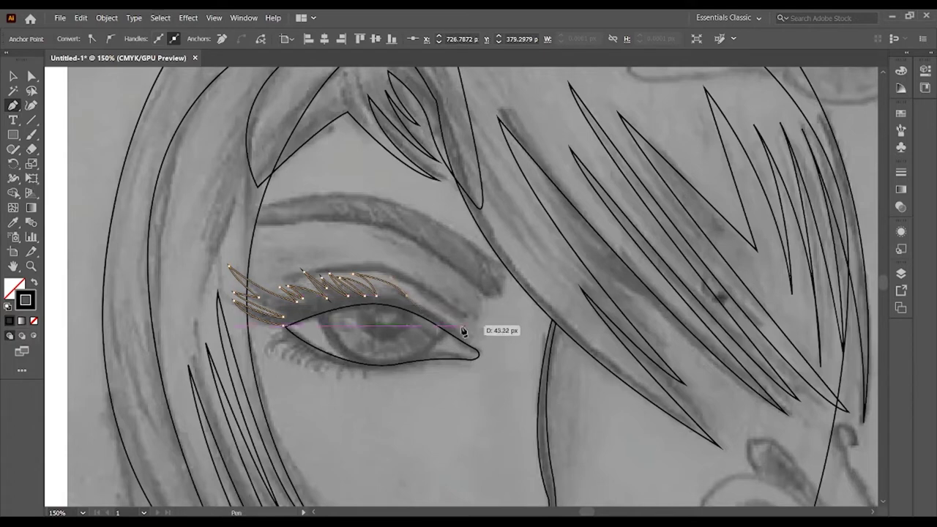
click(465, 344)
key(v)
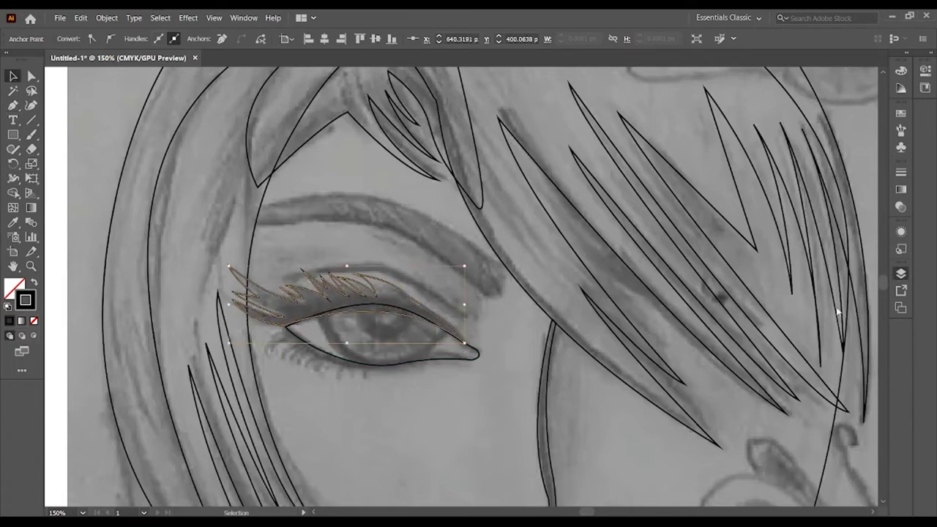
scroll(838, 311, down, 1)
Step: Draw a line along the upper lash edge and begin tracing the eyebrow
key(p)
click(280, 241)
click(401, 240)
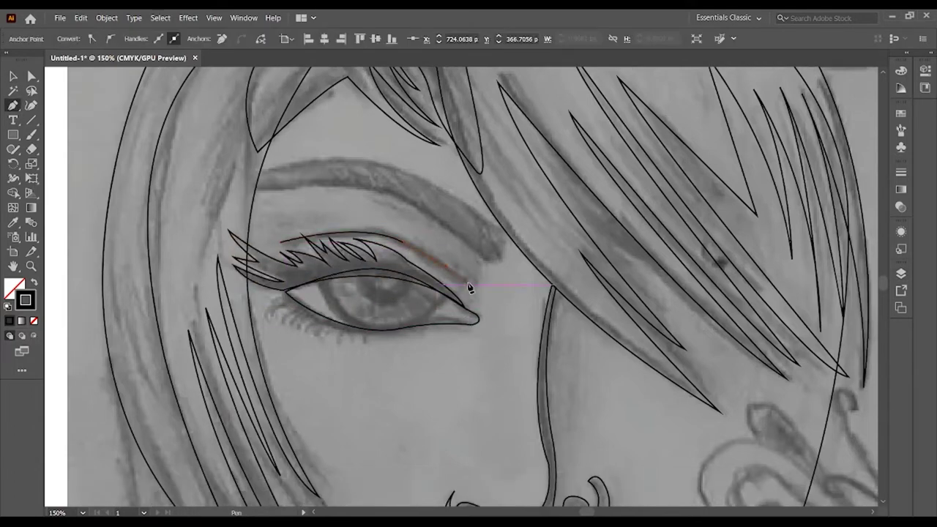
click(470, 288)
scroll(310, 151, down, 1)
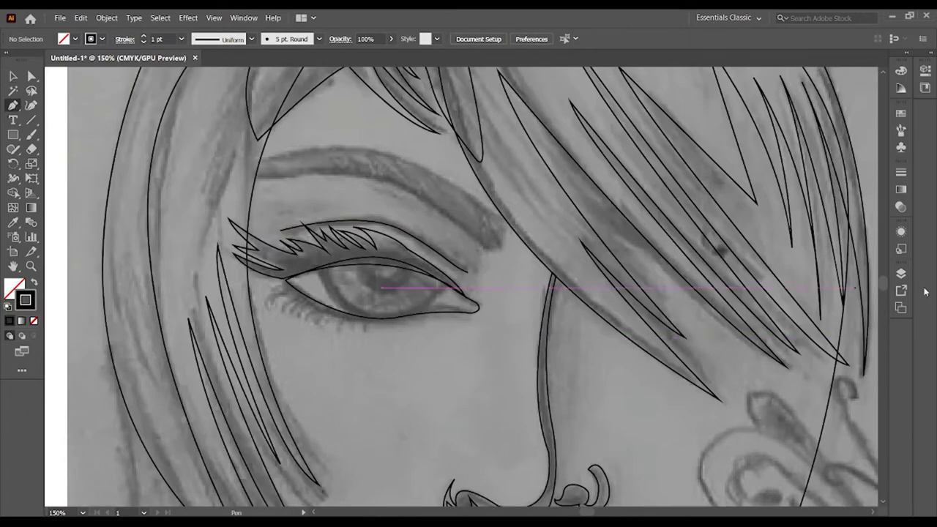
click(256, 178)
click(421, 196)
mouse_move(500, 244)
mouse_down()
mouse_move(511, 232)
mouse_move(505, 242)
mouse_up()
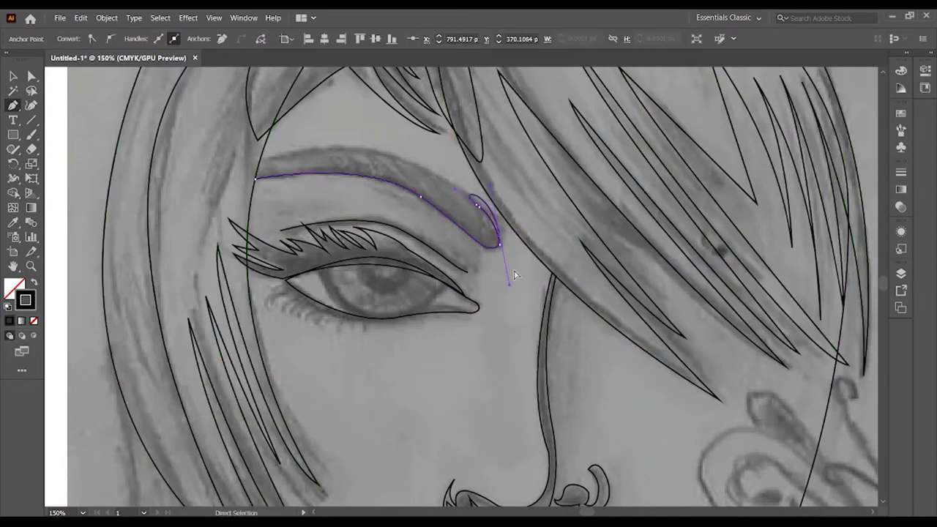
Step: Fix the eyebrow curve's stray handle and finish the eyebrow path
drag(56, 212, 481, 183)
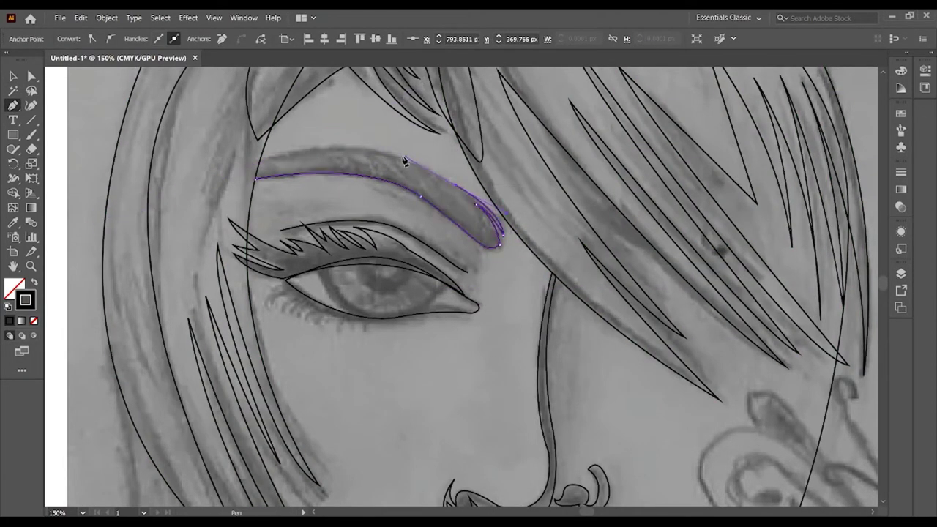
key(v)
scroll(498, 267, down, 2)
scroll(659, 278, down, 5)
Step: Pen-draw a short curved crease between the nose and the upper lip
key(p)
click(534, 243)
drag(542, 290, 551, 291)
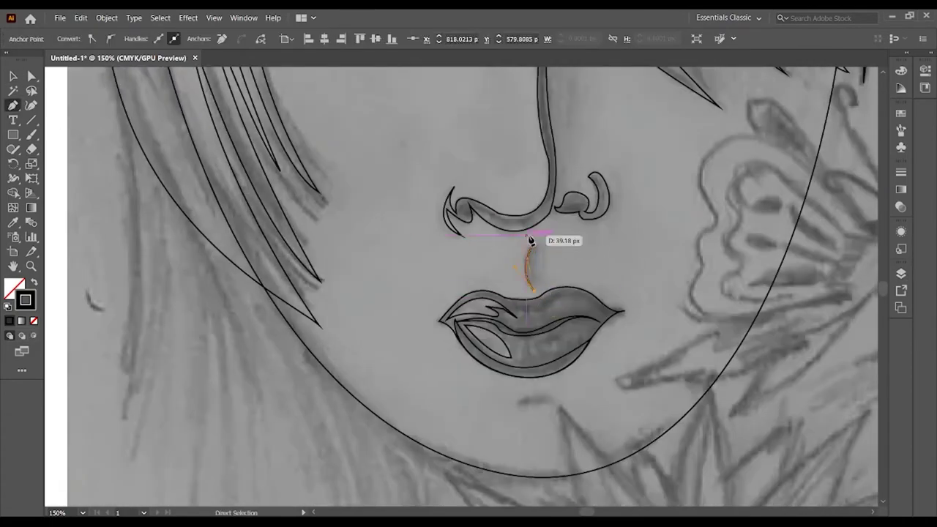
ctrl+click(740, 432)
scroll(587, 322, down, 3)
Step: Fit the artboard in view and toggle the sketch to check the tracing
key(v)
scroll(653, 337, up, 3)
key(ctrl+0)
key(ctrl+shift+w)
key(ctrl+shift+w)
scroll(474, 257, up, 5)
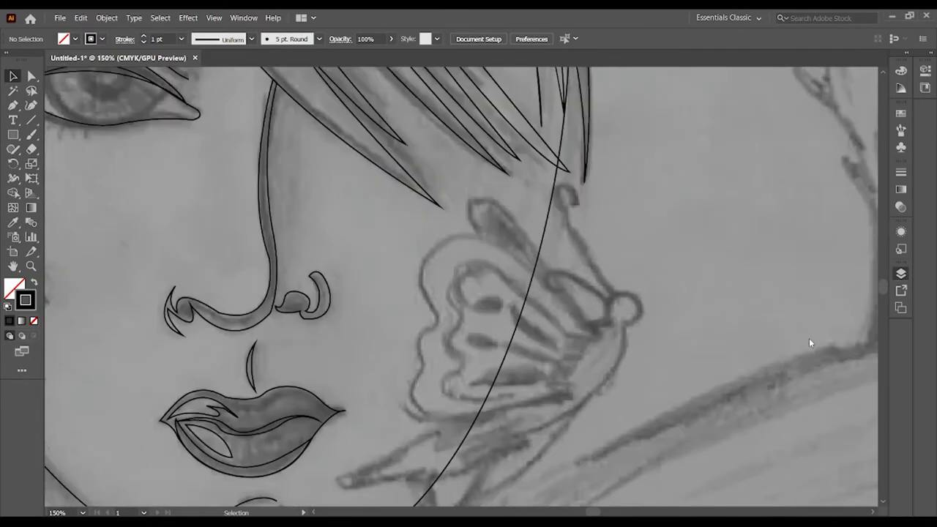
scroll(810, 342, down, 2)
scroll(468, 293, down, 3)
scroll(469, 293, down, 3)
scroll(468, 293, down, 1)
Step: Pen-trace the zigzag hair strands beside the left cheek as a closed shape
click(13, 105)
click(183, 208)
mouse_move(186, 339)
mouse_down()
mouse_move(201, 268)
mouse_move(207, 326)
mouse_up()
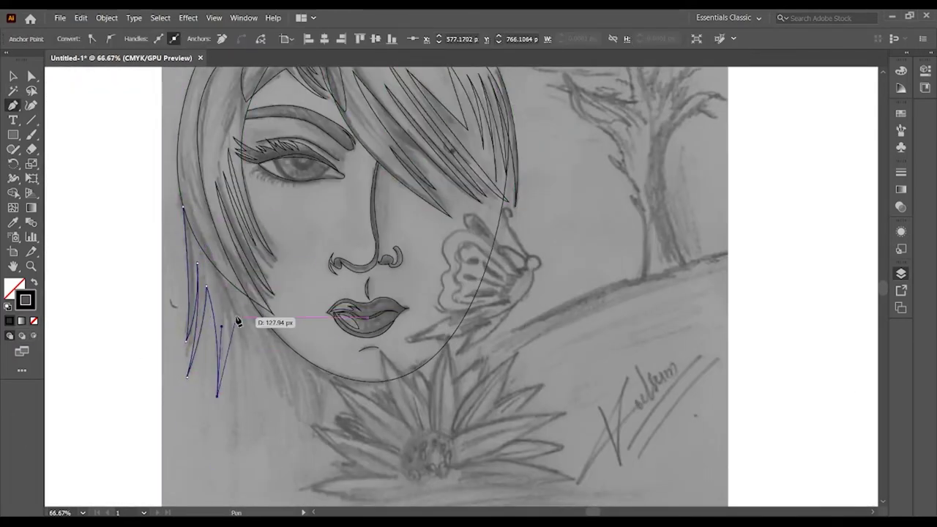
click(229, 453)
scroll(236, 473, down, 2)
click(241, 300)
click(236, 257)
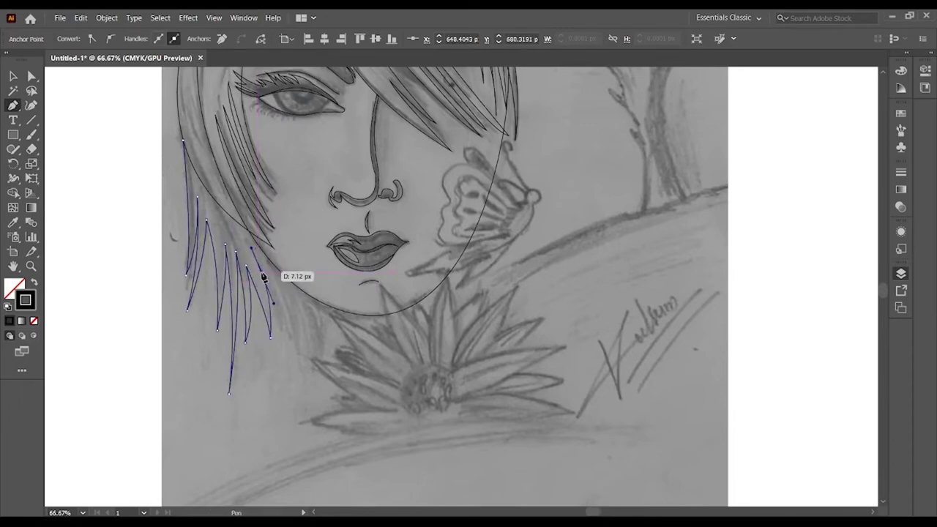
drag(263, 277, 301, 371)
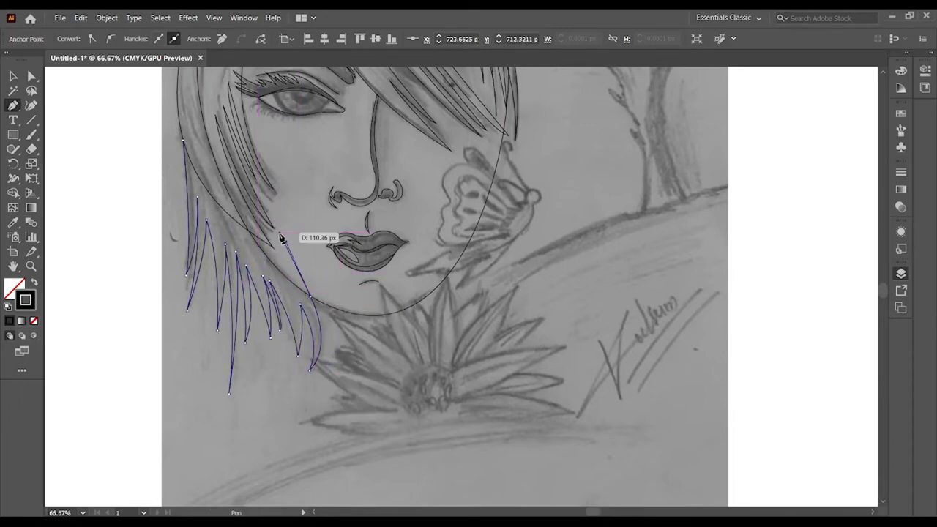
click(183, 140)
key(v)
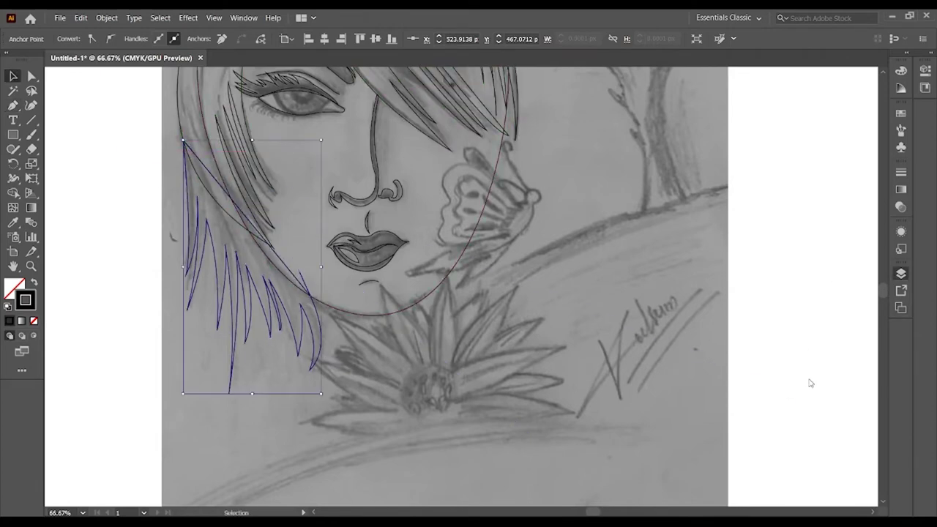
Step: Move the hair strands shape down and left into place beside the face
click(316, 293)
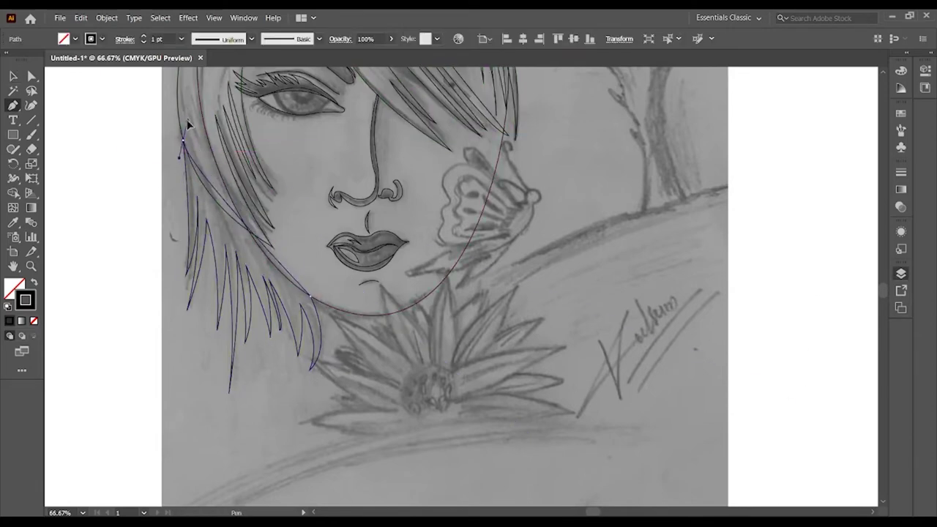
drag(322, 350, 283, 429)
click(207, 401)
click(138, 213)
key(v)
drag(211, 373, 251, 293)
click(241, 313)
scroll(194, 288, up, 3)
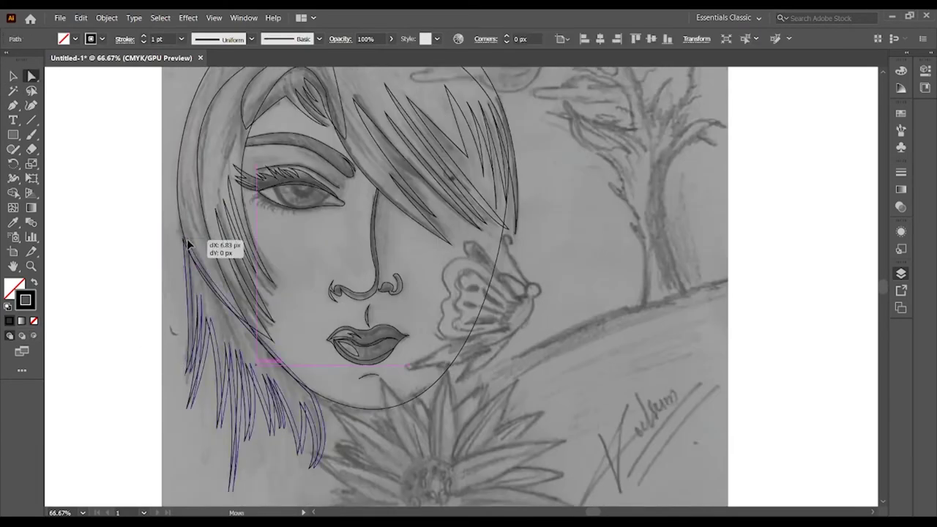
scroll(115, 349, down, 3)
key(ctrl+0)
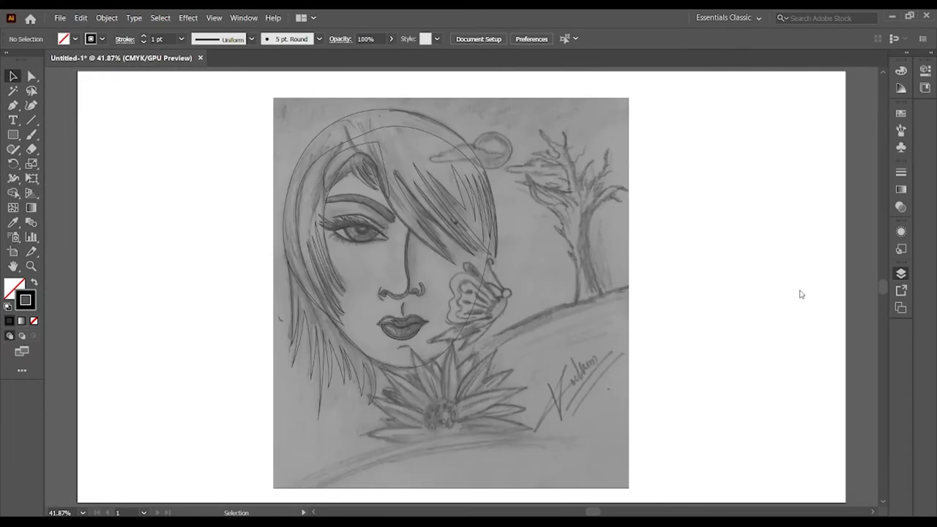
Step: Curve the lower lid at the eye's outer corner and draw an iris ellipse
key(ctrl+1)
drag(271, 159, 329, 112)
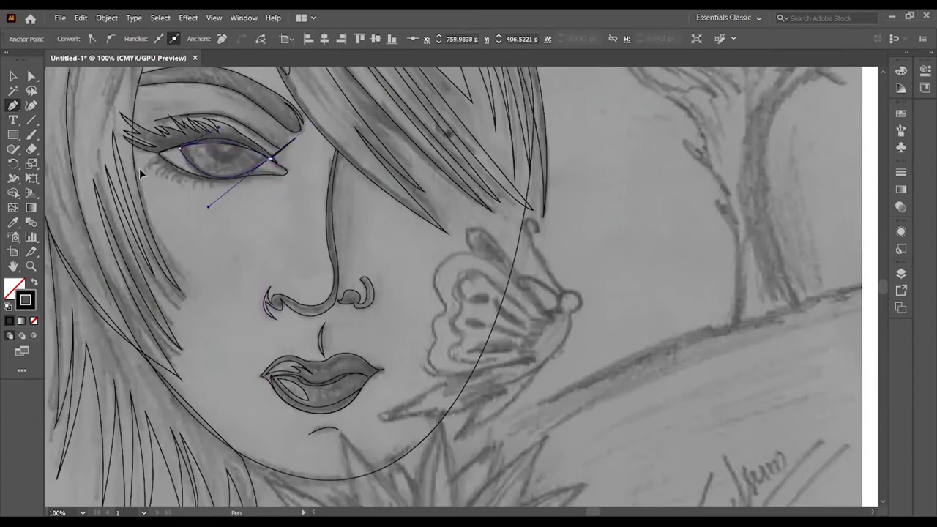
ctrl+click(285, 219)
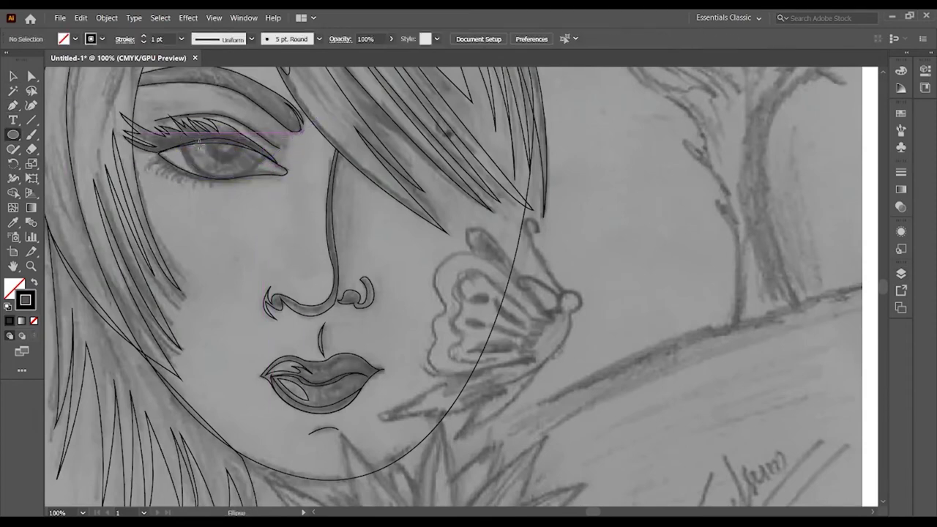
drag(179, 136, 262, 177)
ctrl+click(231, 157)
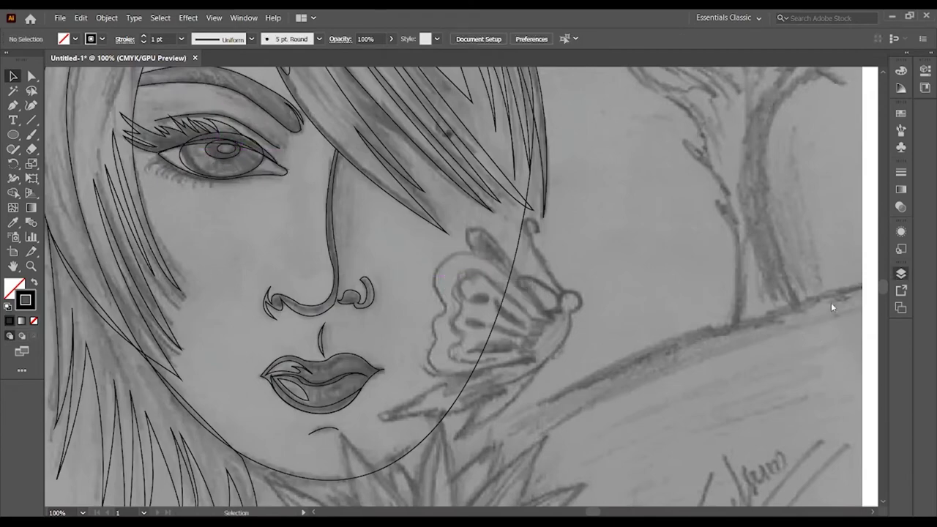
Step: Pen-trace the curved lower lashes as a closed shape along the lower lid
key(ctrl+plus)
key(p)
click(344, 245)
drag(367, 218, 356, 229)
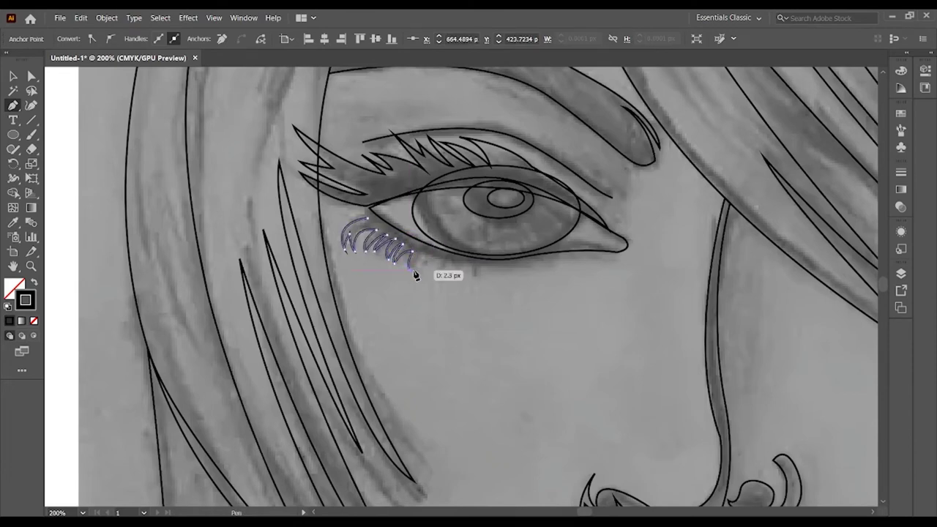
drag(566, 252, 575, 243)
click(371, 219)
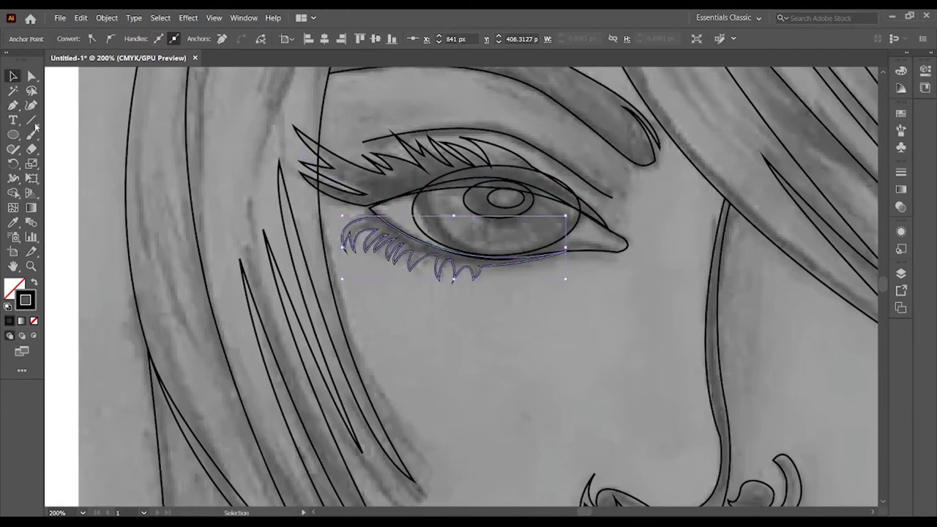
key(v)
click(835, 374)
key(ctrl+0)
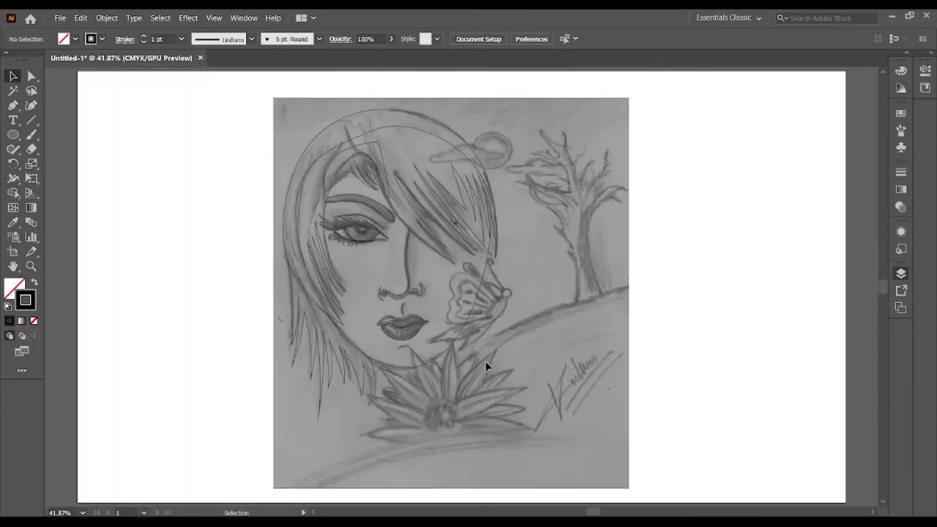
scroll(425, 442, down, 3)
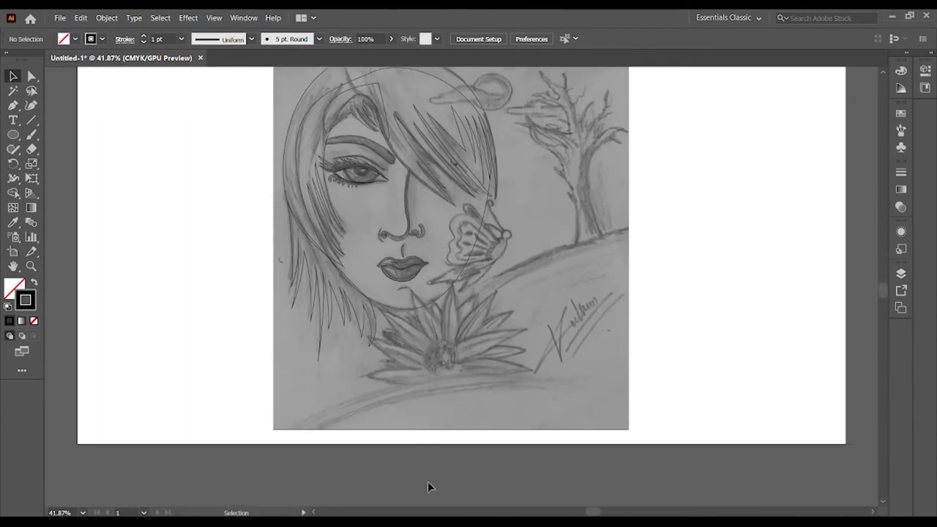
Step: Move the orange butterfly onto the girl's cheek and fill the face peach
scroll(419, 497, up, 2)
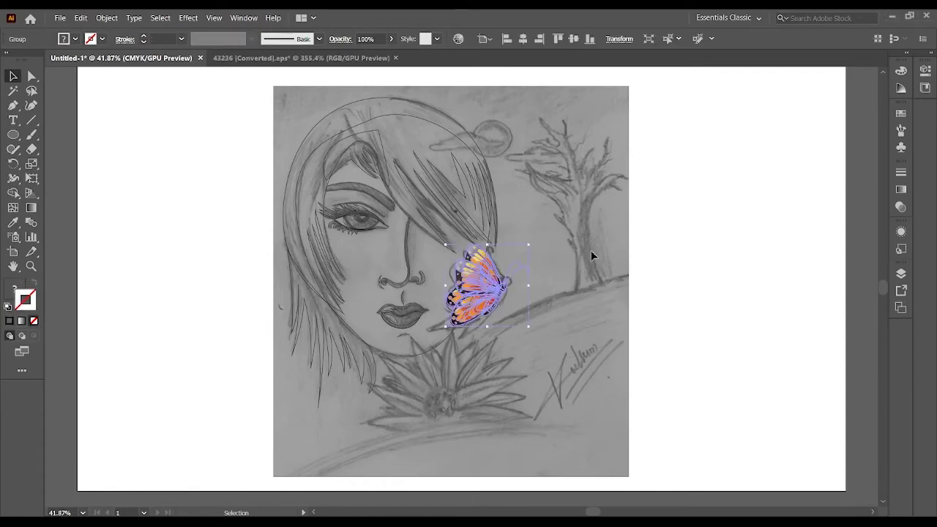
drag(441, 298, 490, 295)
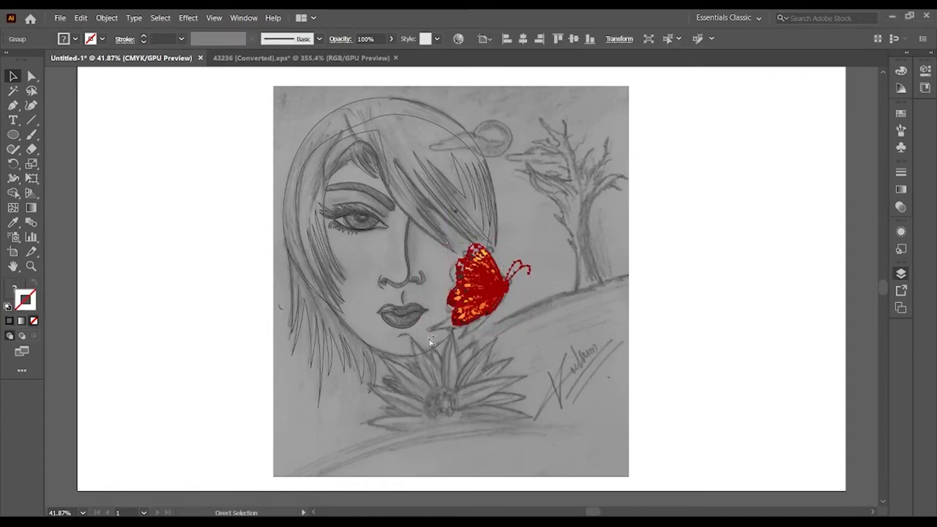
click(509, 198)
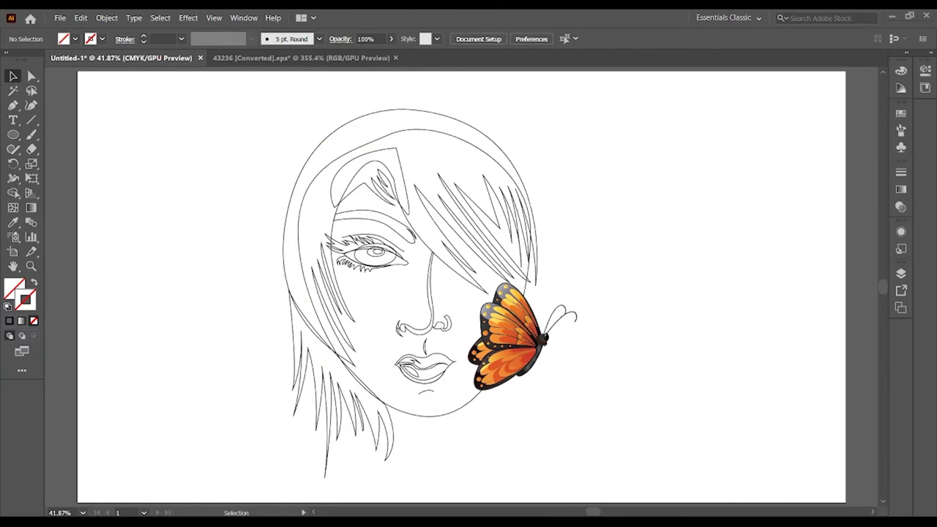
click(308, 307)
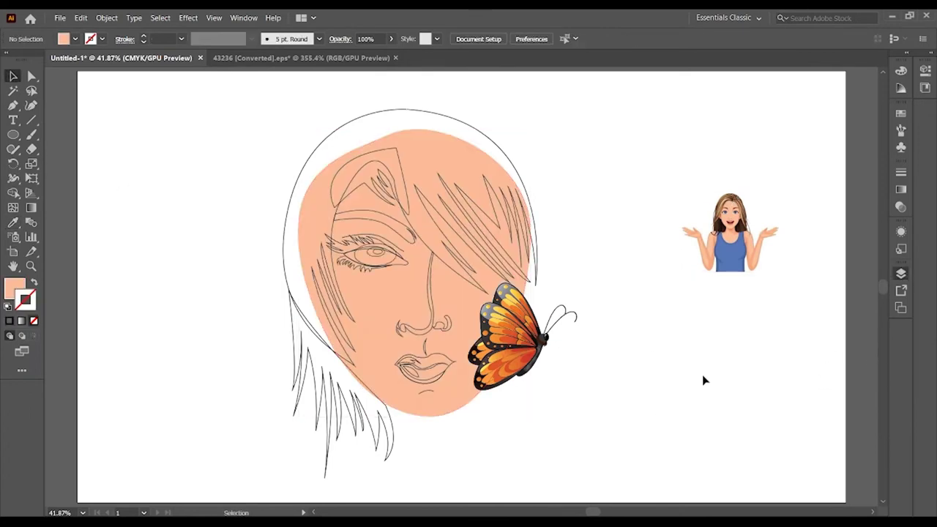
Step: Fill the hair dark brown, the forehead patch with skin colour, and the eyebrow black
click(376, 109)
click(378, 194)
click(396, 219)
key(i)
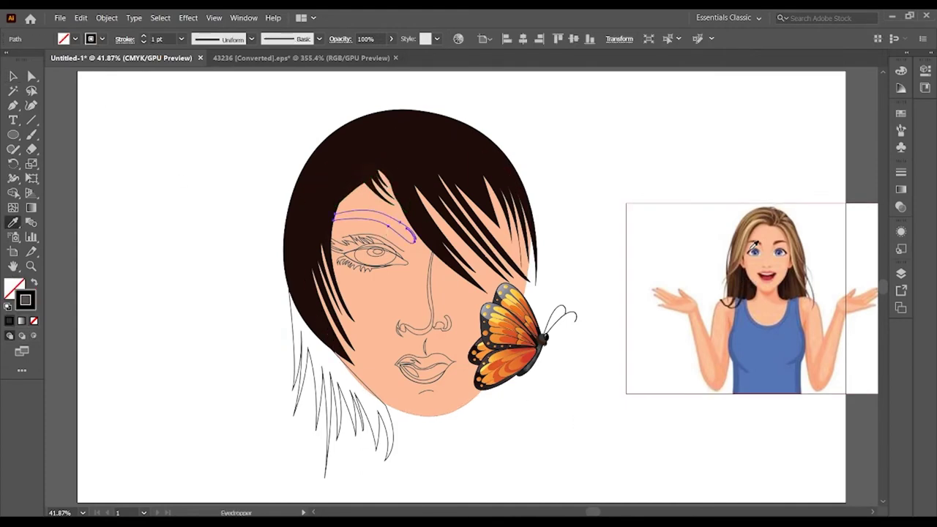
click(754, 245)
key(v)
click(564, 146)
key(ctrl+equal)
key(ctrl+equal)
click(363, 250)
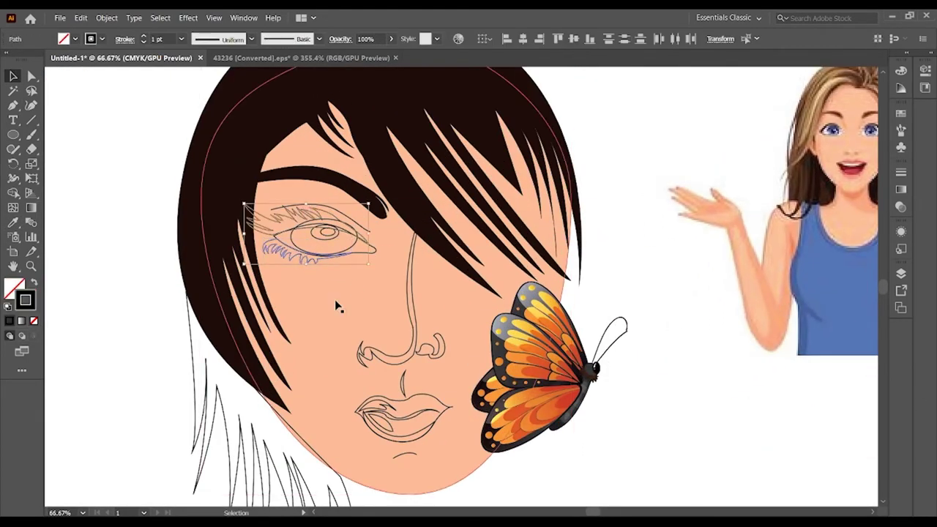
Step: Give the eye white a pale pink fill sampled with the Eyedropper
click(375, 251)
key(i)
click(835, 123)
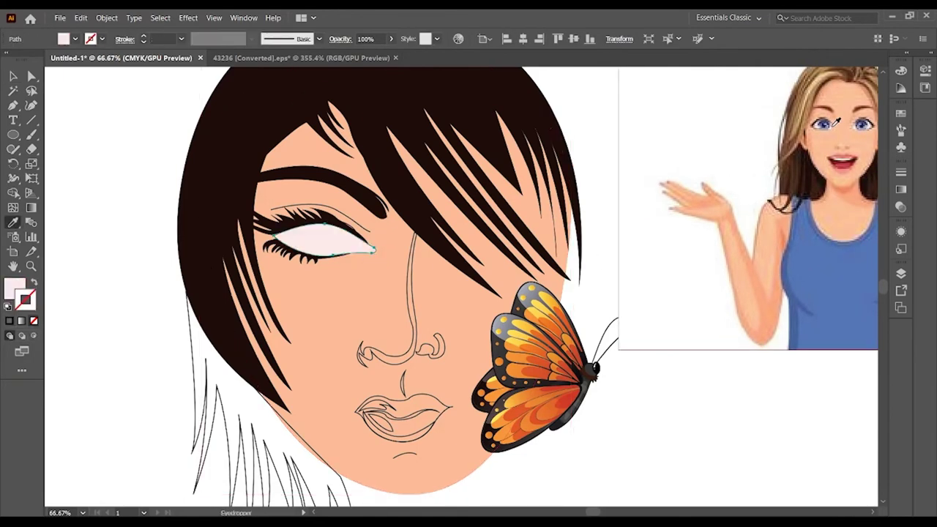
key(v)
click(835, 348)
Step: Fill the iris ellipse with a brown gradient
click(322, 234)
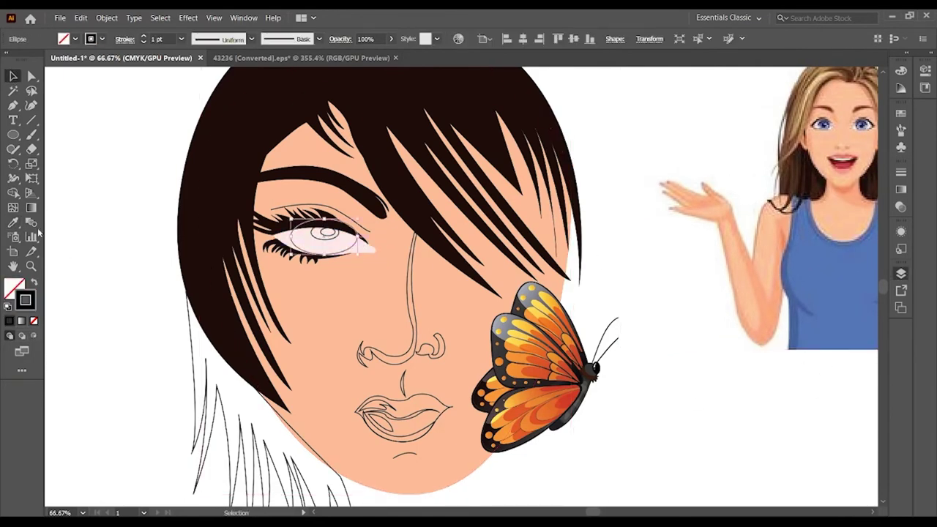
key(i)
click(855, 129)
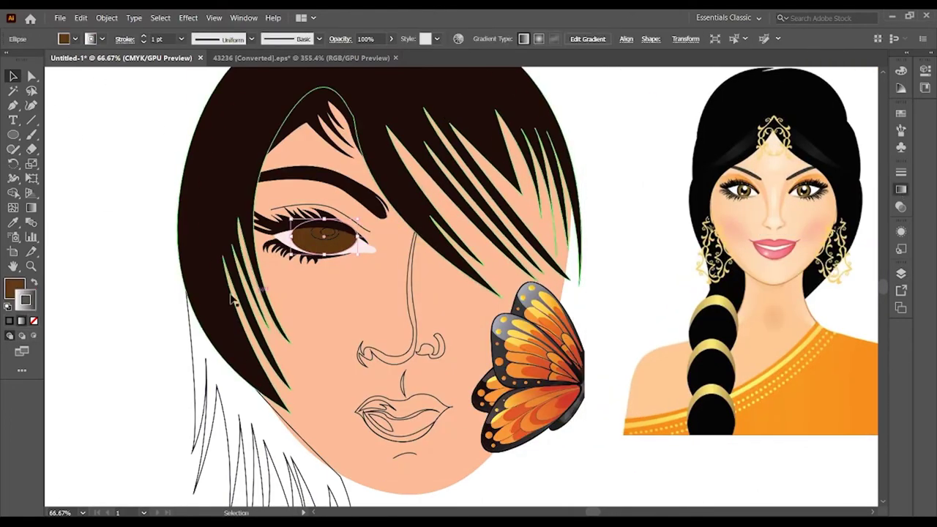
click(587, 38)
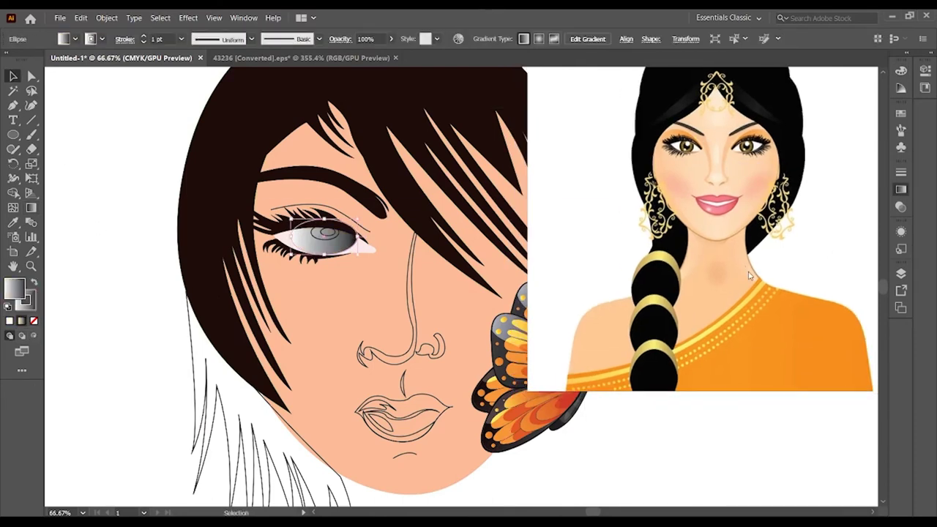
click(694, 145)
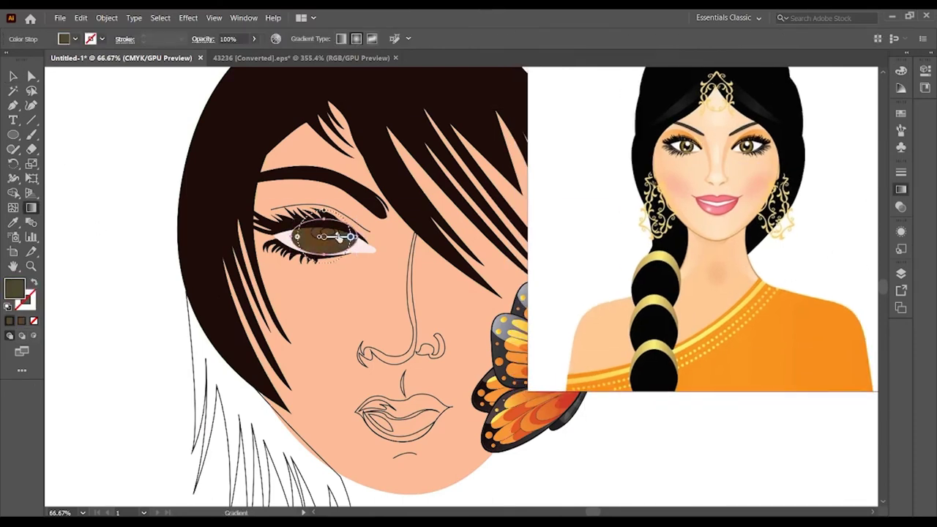
click(12, 76)
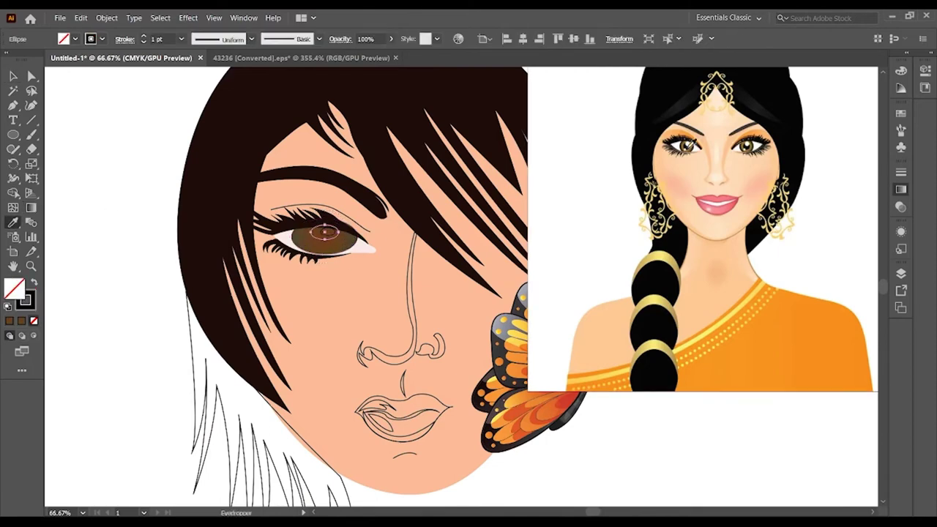
Step: Replace the old iris with a new brown-gradient circle scaled to about half size
key(ctrl+0)
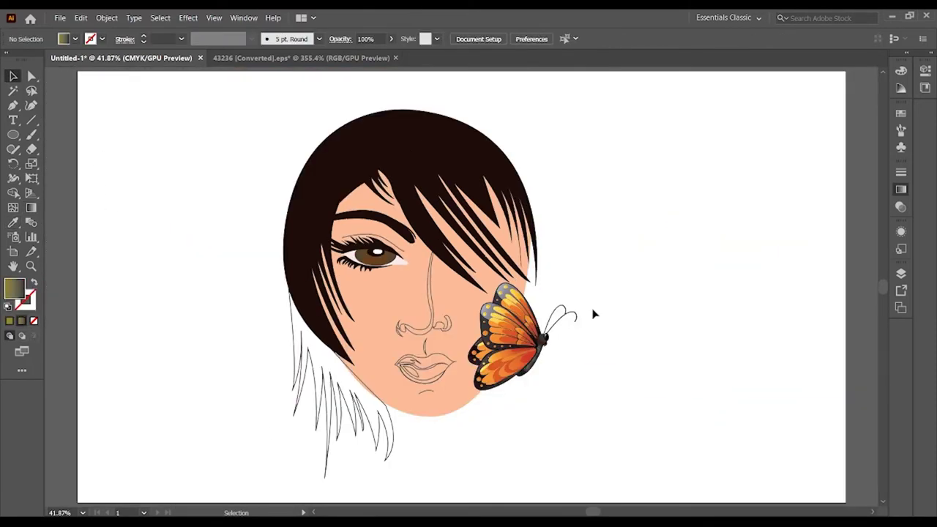
key(ctrl+1)
click(304, 209)
key(Delete)
key(l)
drag(227, 186, 275, 234)
key(v)
key(period)
key(s)
drag(289, 220, 271, 223)
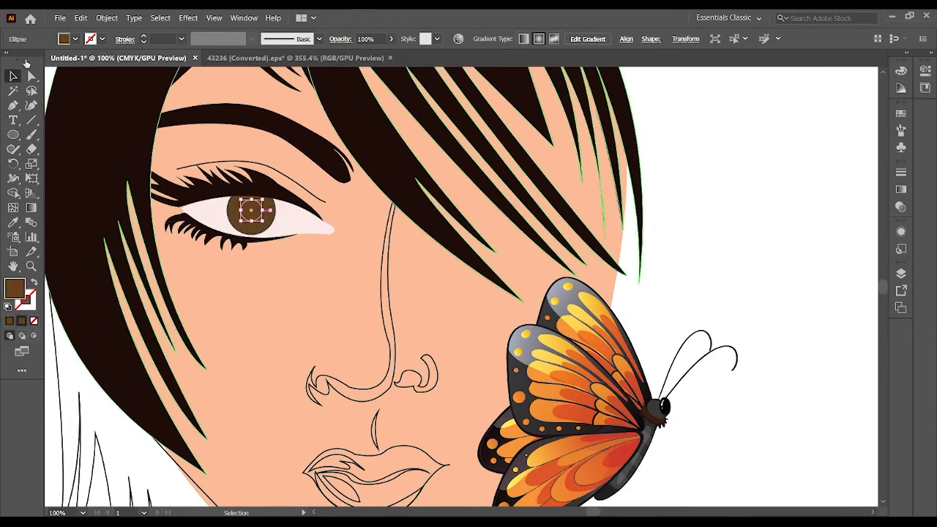
Step: Place a small black pupil inside the iris
mouse_move(455, 281)
mouse_down()
mouse_move(466, 291)
mouse_move(251, 211)
mouse_up()
click(204, 276)
key(ctrl+shift+a)
key(ctrl+0)
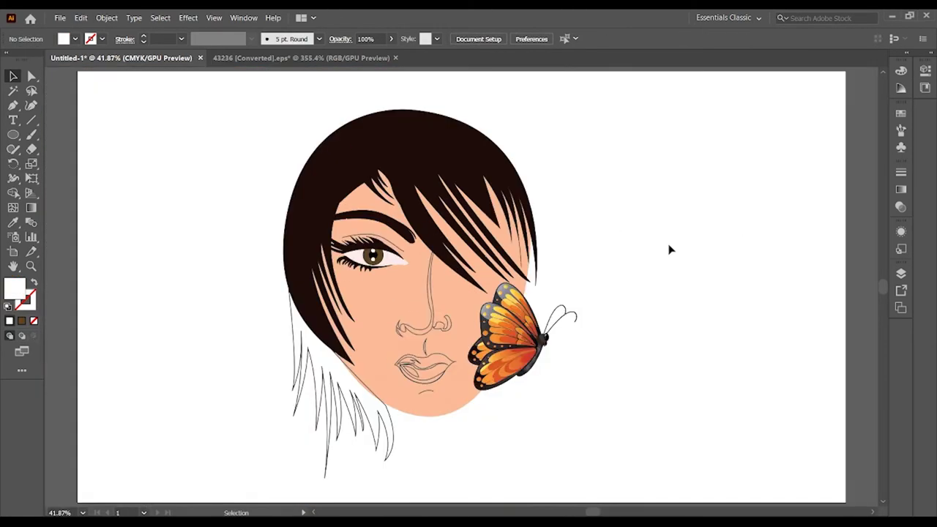
key(ctrl+1)
key(ctrl+0)
Step: Paste the reference portrait beside the face and fill the nose with its skin tone
click(430, 308)
key(ctrl+v)
drag(461, 383, 728, 328)
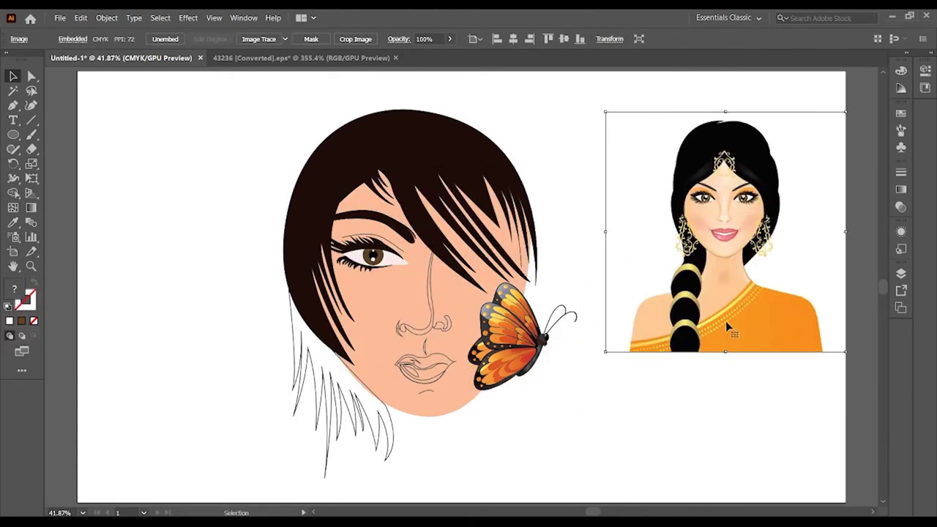
click(12, 222)
click(725, 220)
key(ctrl+z)
click(725, 220)
key(y)
click(737, 328)
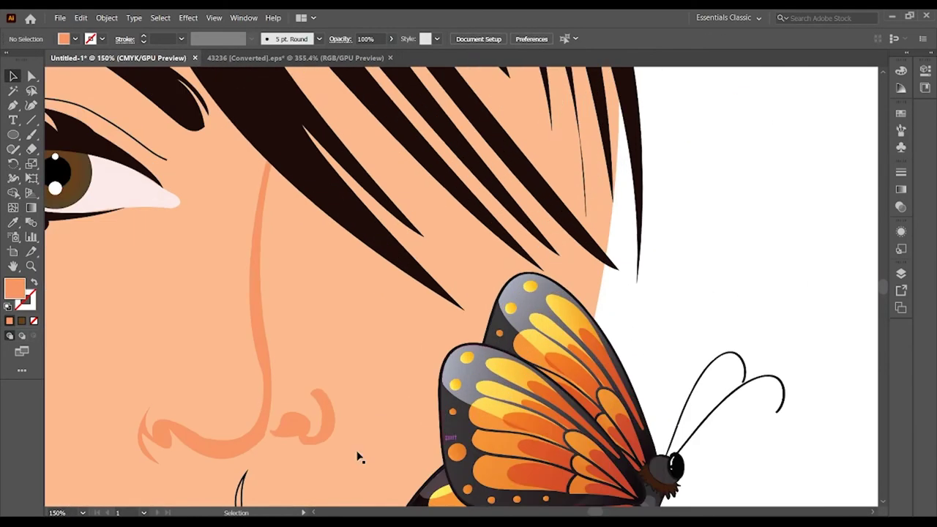
Step: Draw a small dark nostril dot beside the nose and nudge it into place
scroll(210, 324, down, 3)
mouse_move(285, 307)
mouse_down()
mouse_move(308, 326)
mouse_move(163, 334)
mouse_up()
key(i)
click(386, 125)
key(v)
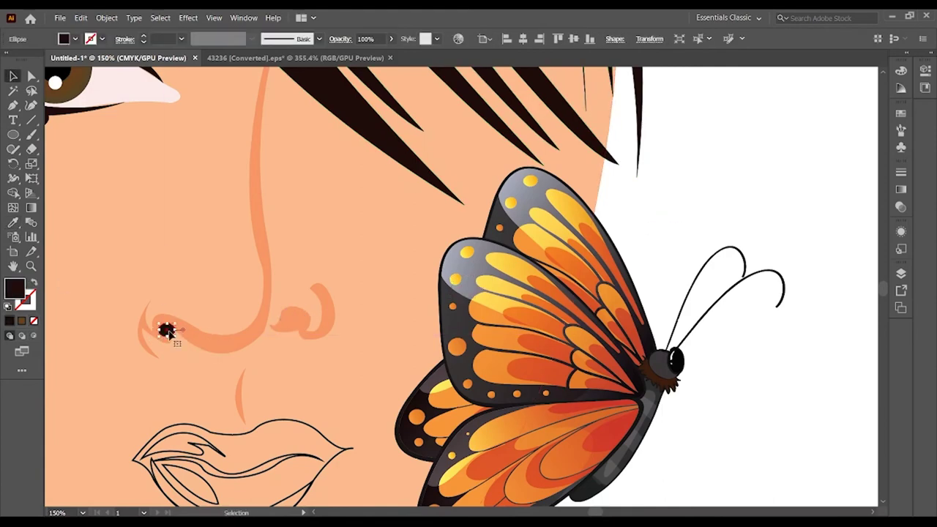
mouse_move(168, 329)
mouse_down()
mouse_move(169, 337)
mouse_move(292, 329)
mouse_move(291, 319)
mouse_up()
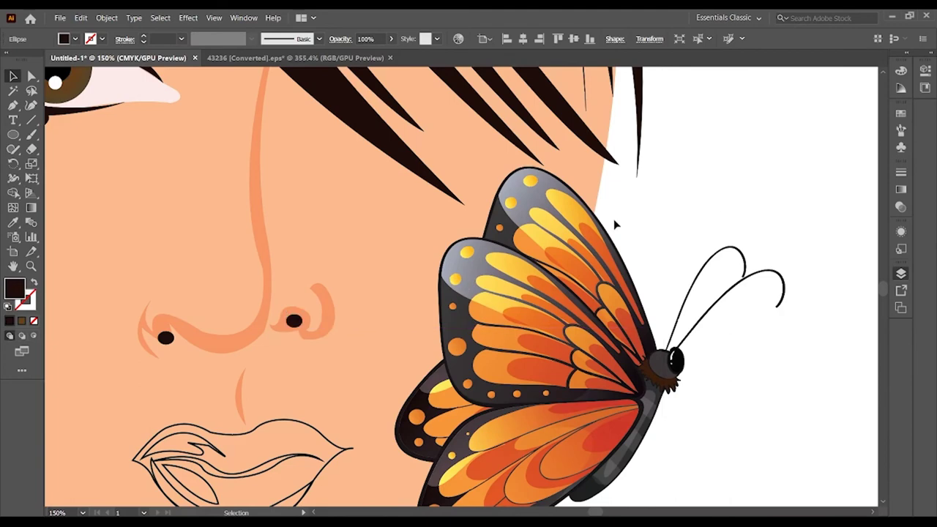
key(ctrl+0)
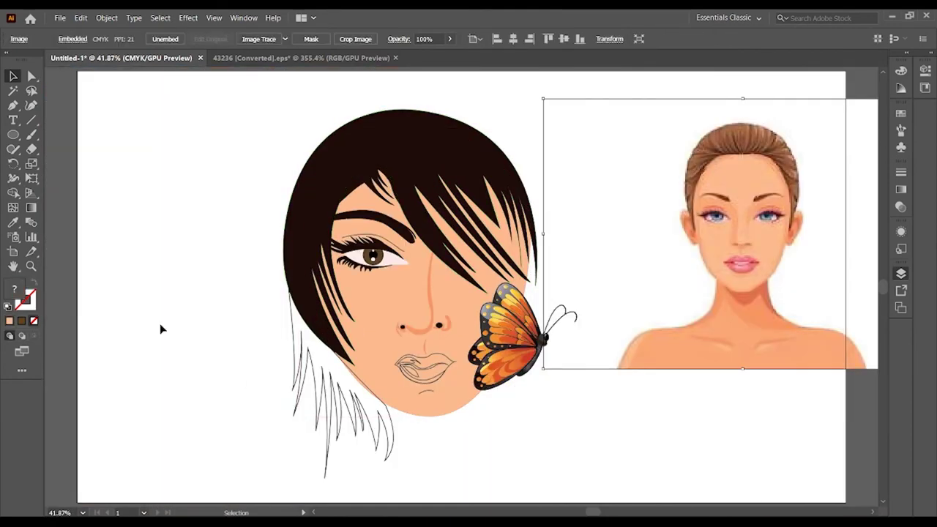
Step: Fill the lips with the pink sampled from the reference portrait's lips
click(425, 366)
key(i)
click(757, 267)
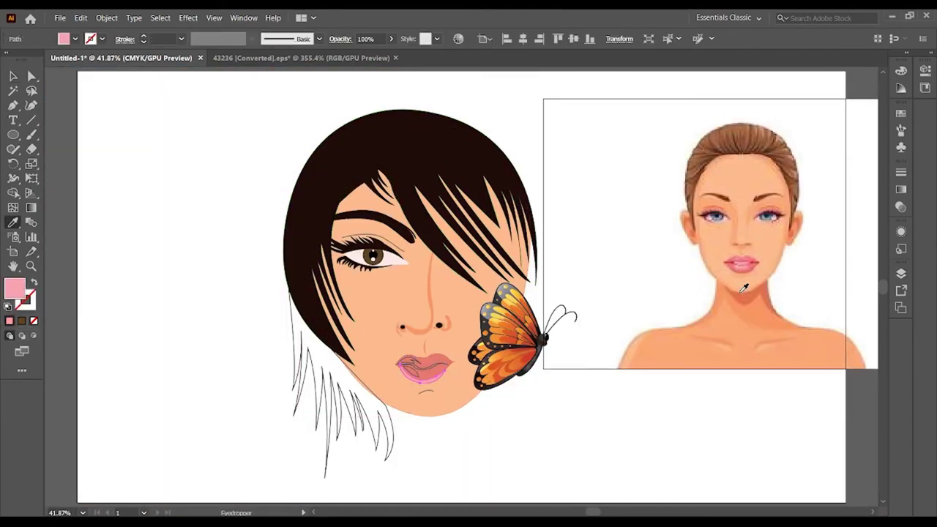
key(ctrl+1)
scroll(421, 454, down, 2)
key(v)
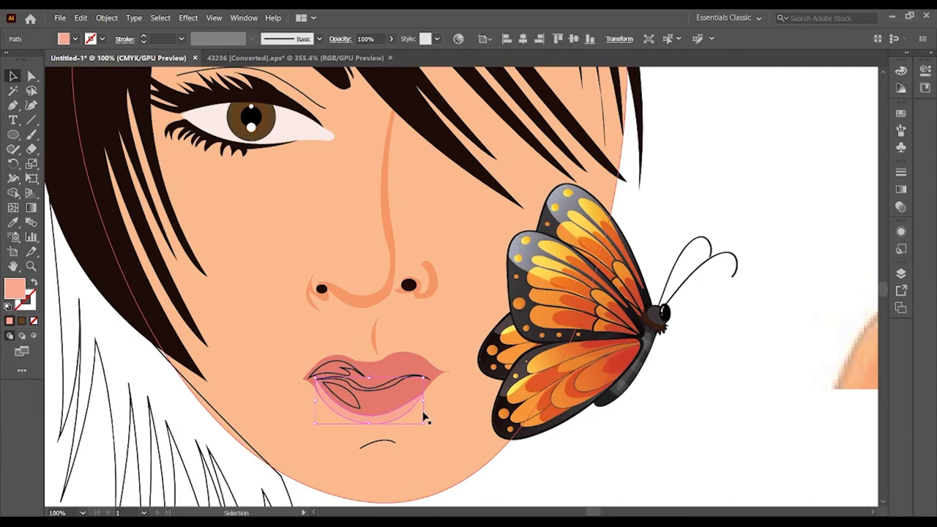
key(ctrl+minus)
key(ctrl+minus)
click(657, 366)
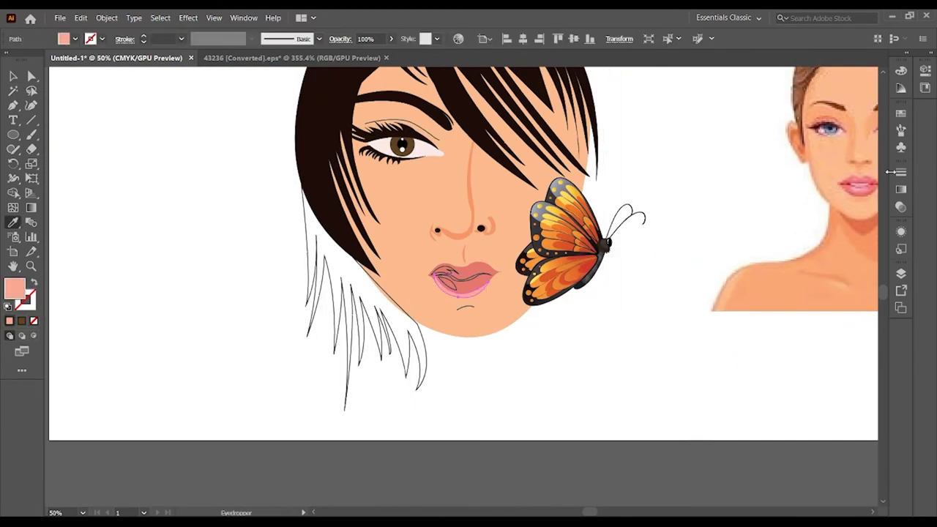
click(461, 277)
key(i)
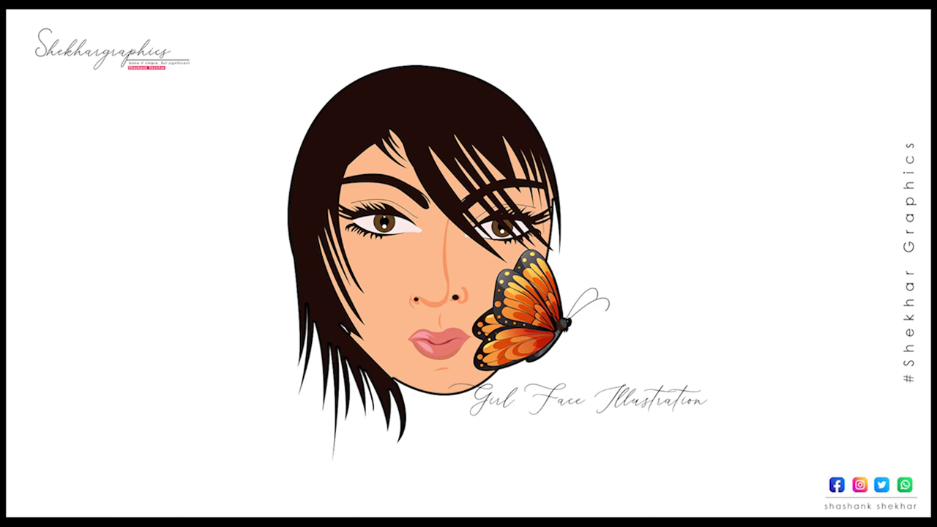